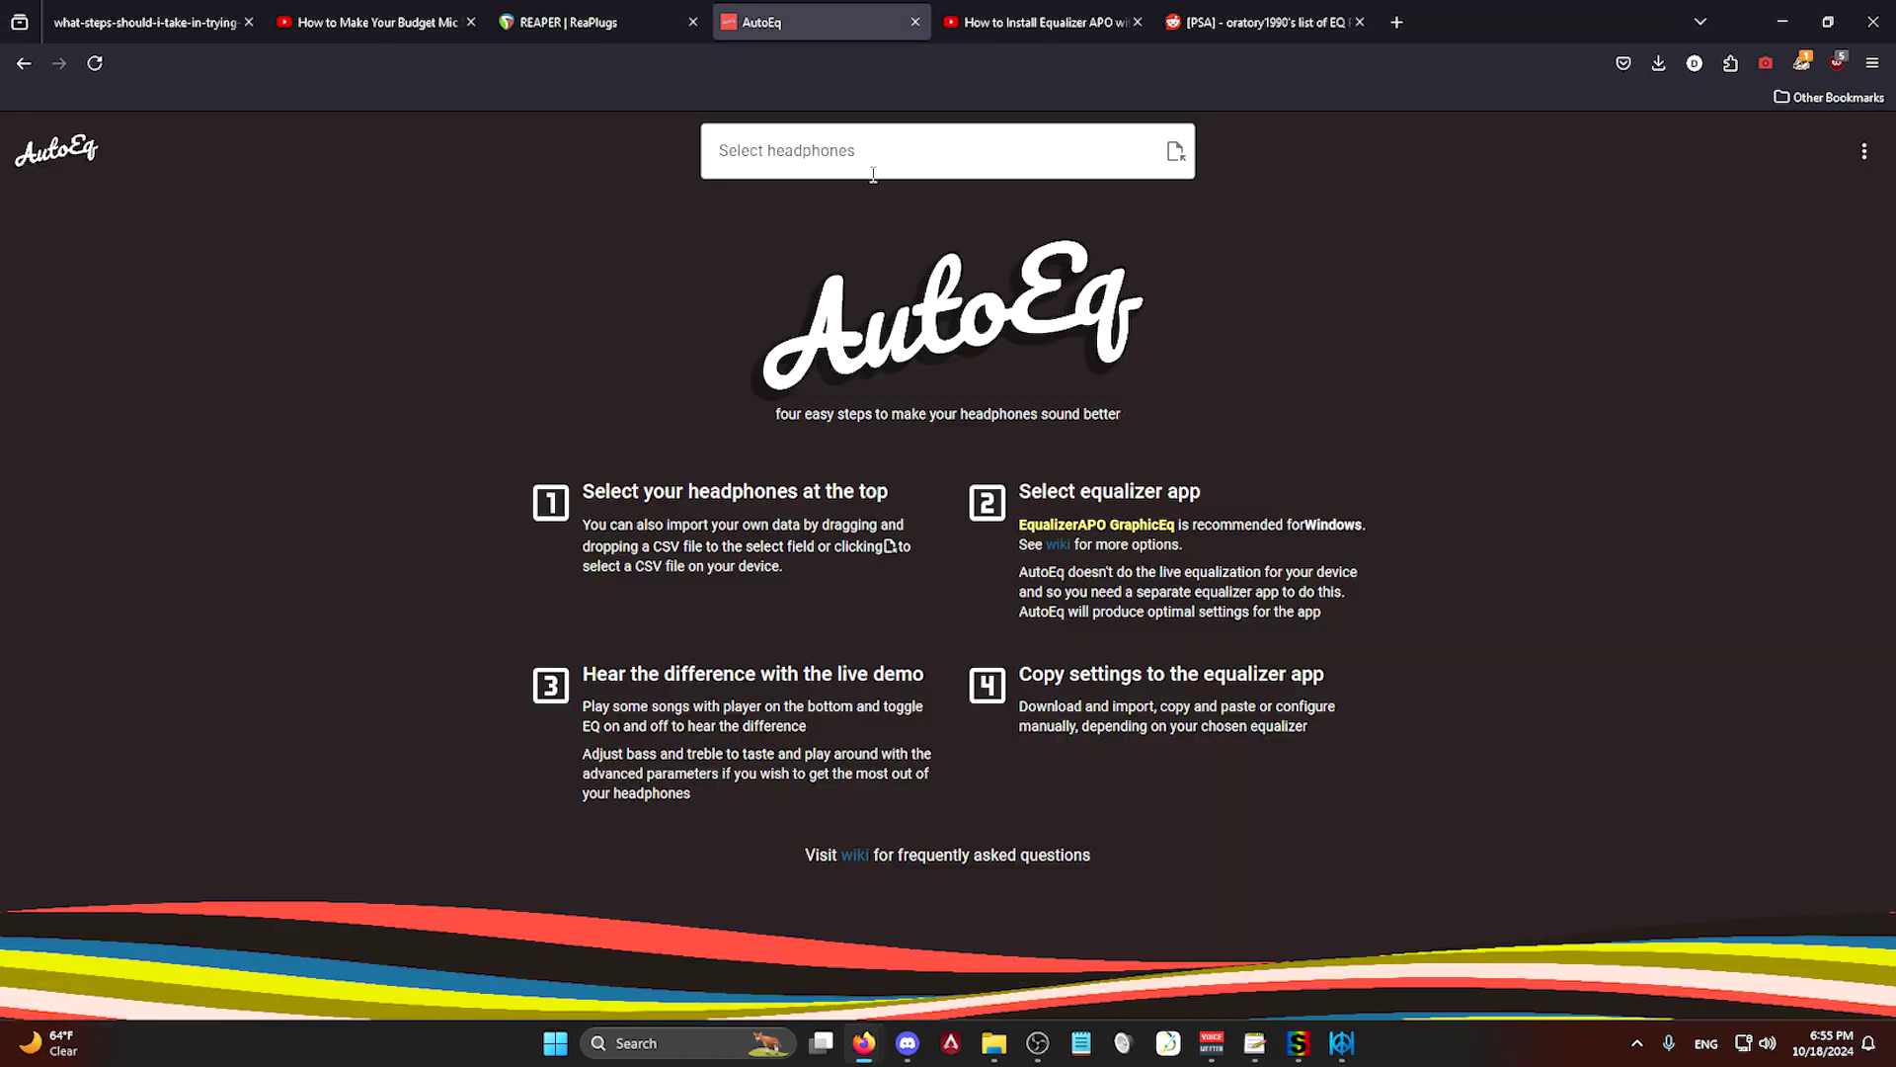
Step: Select the 1MORE Dual Driver headphones from AutoEq's headphone list
left_click(846, 158)
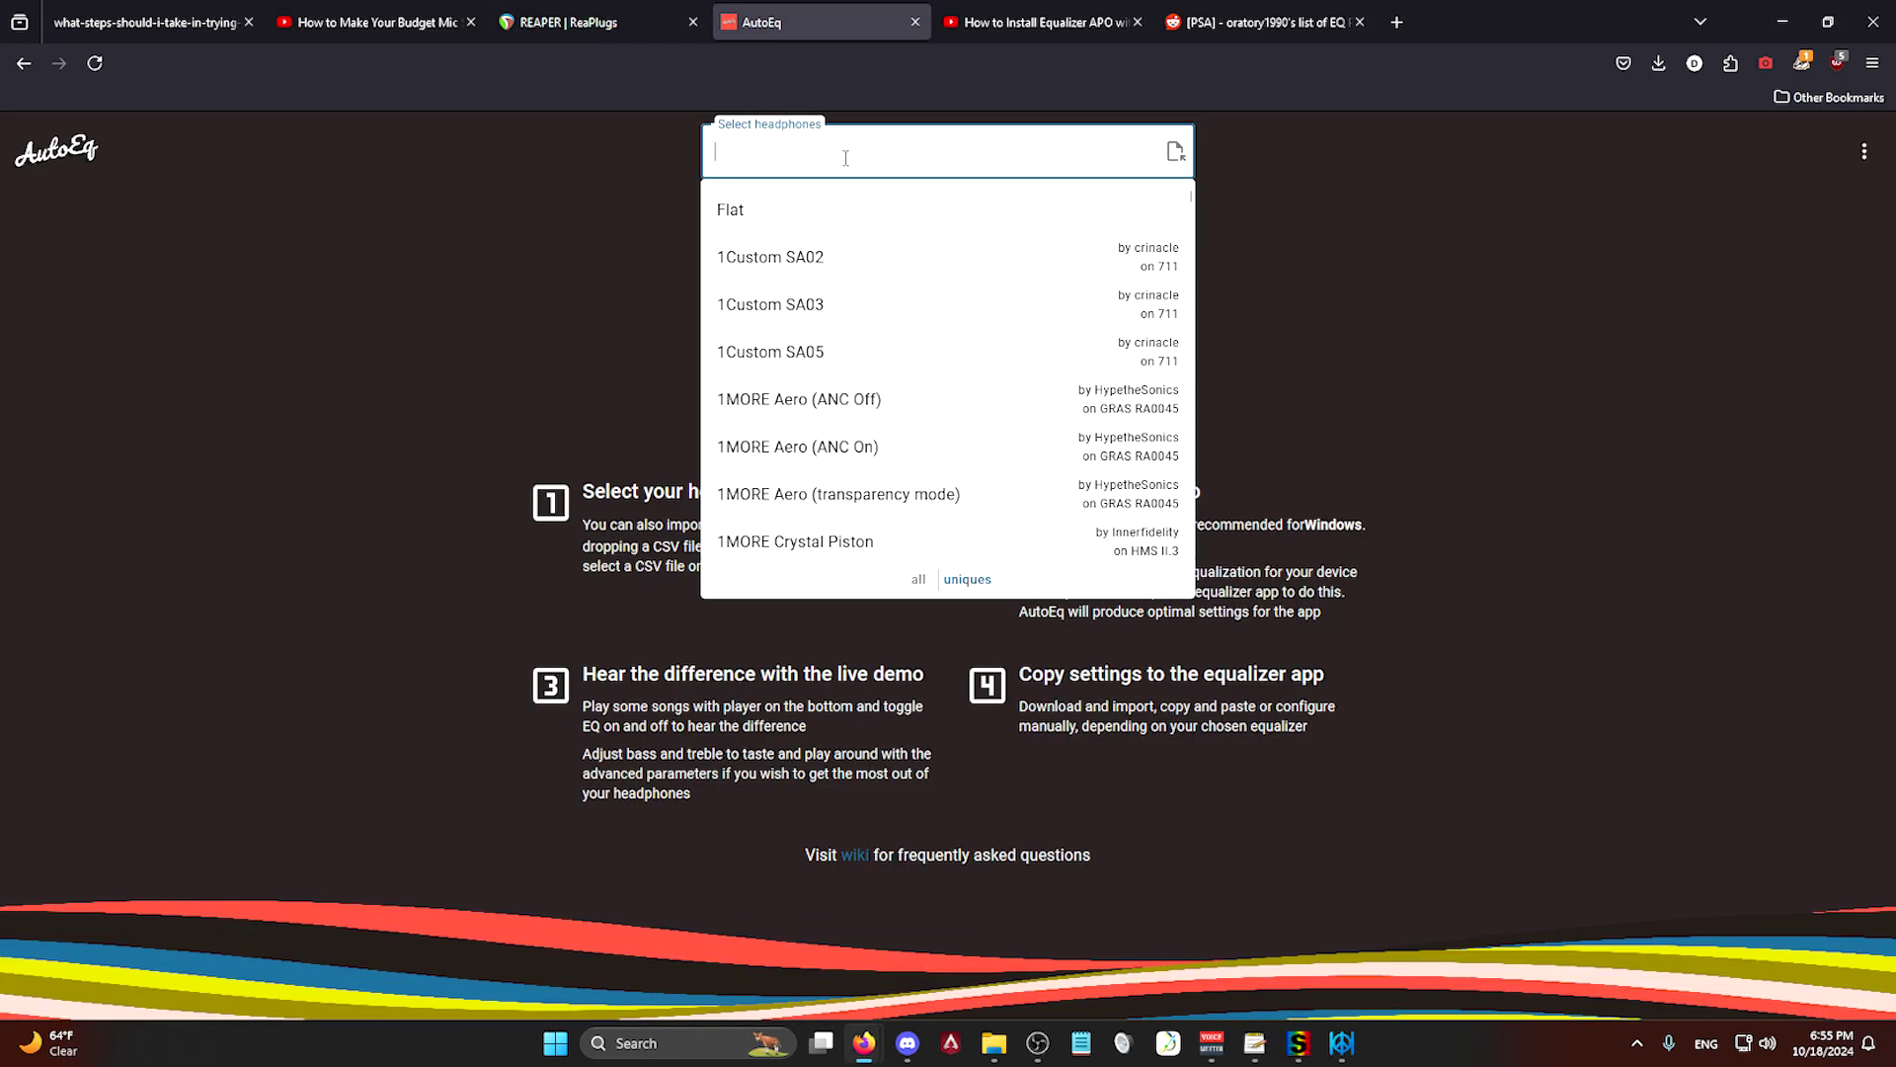
left_click(1360, 346)
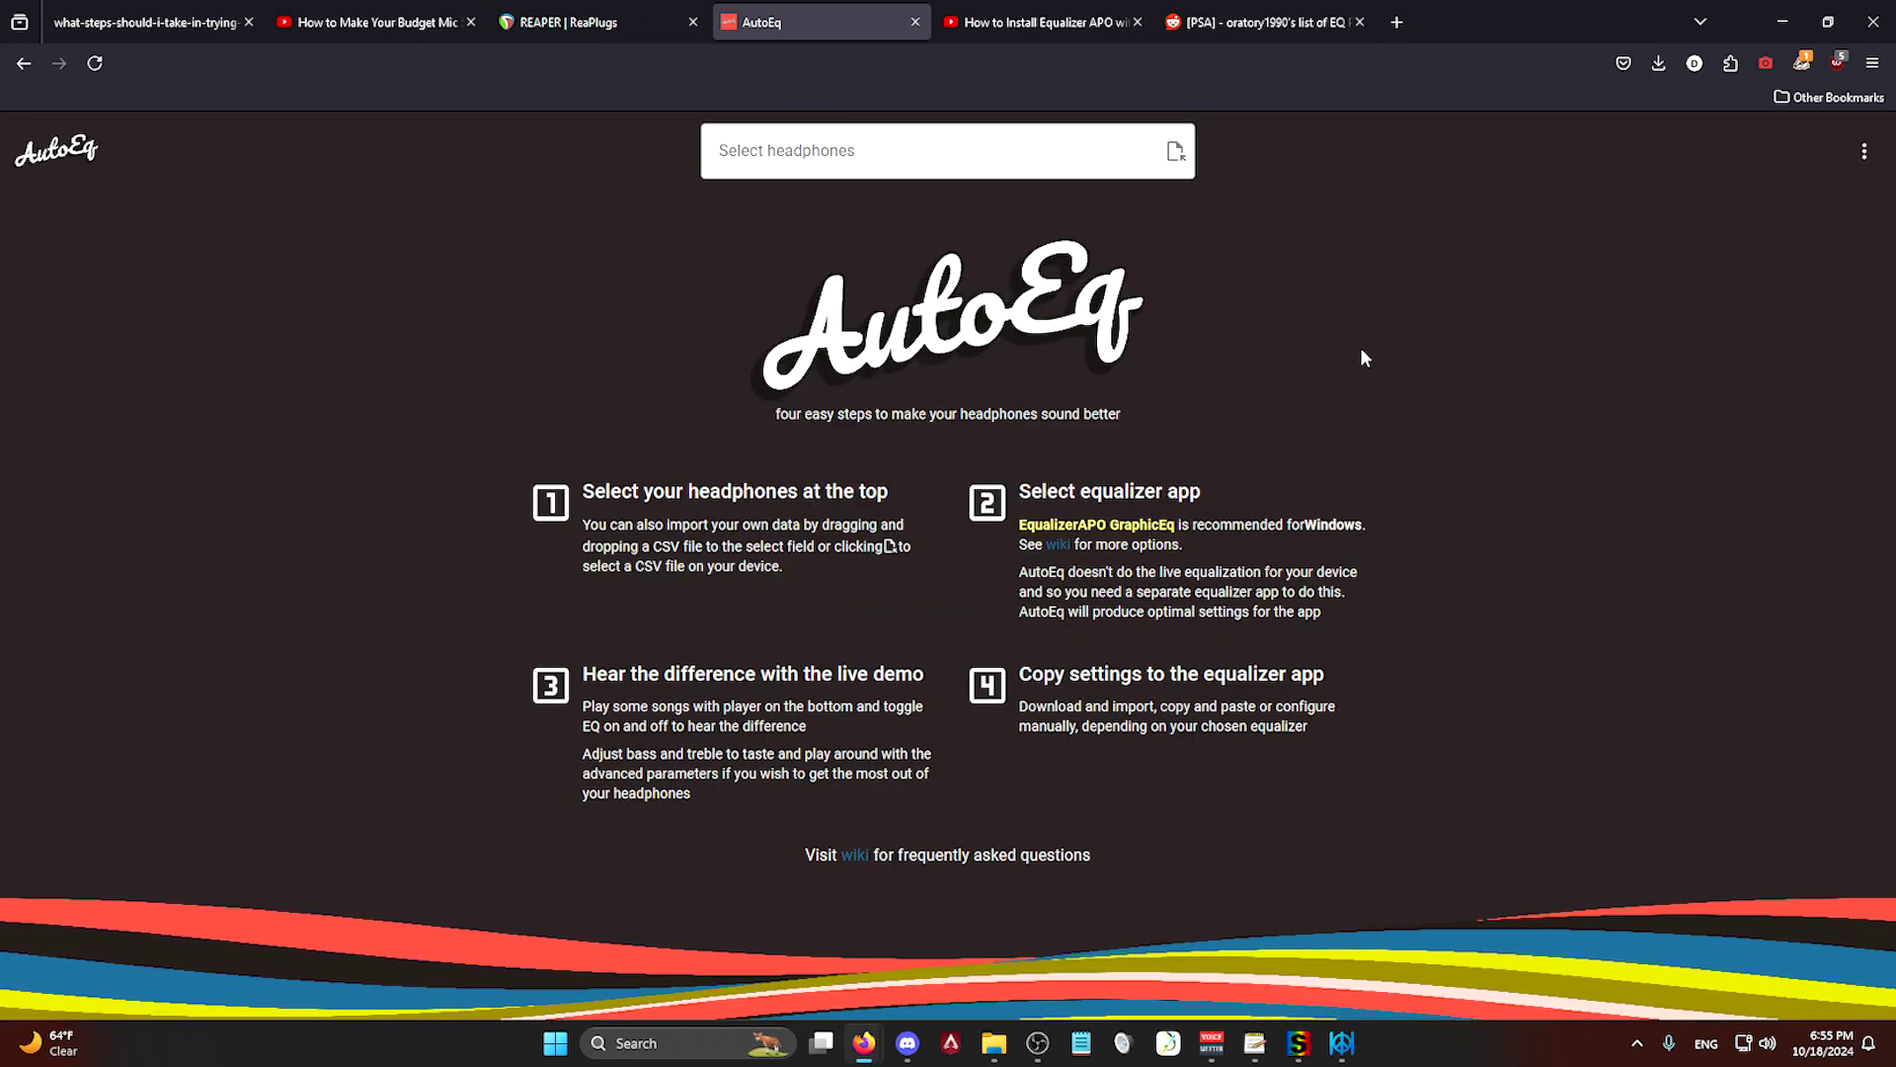
left_click(889, 150)
scroll(793, 392, "down", 3)
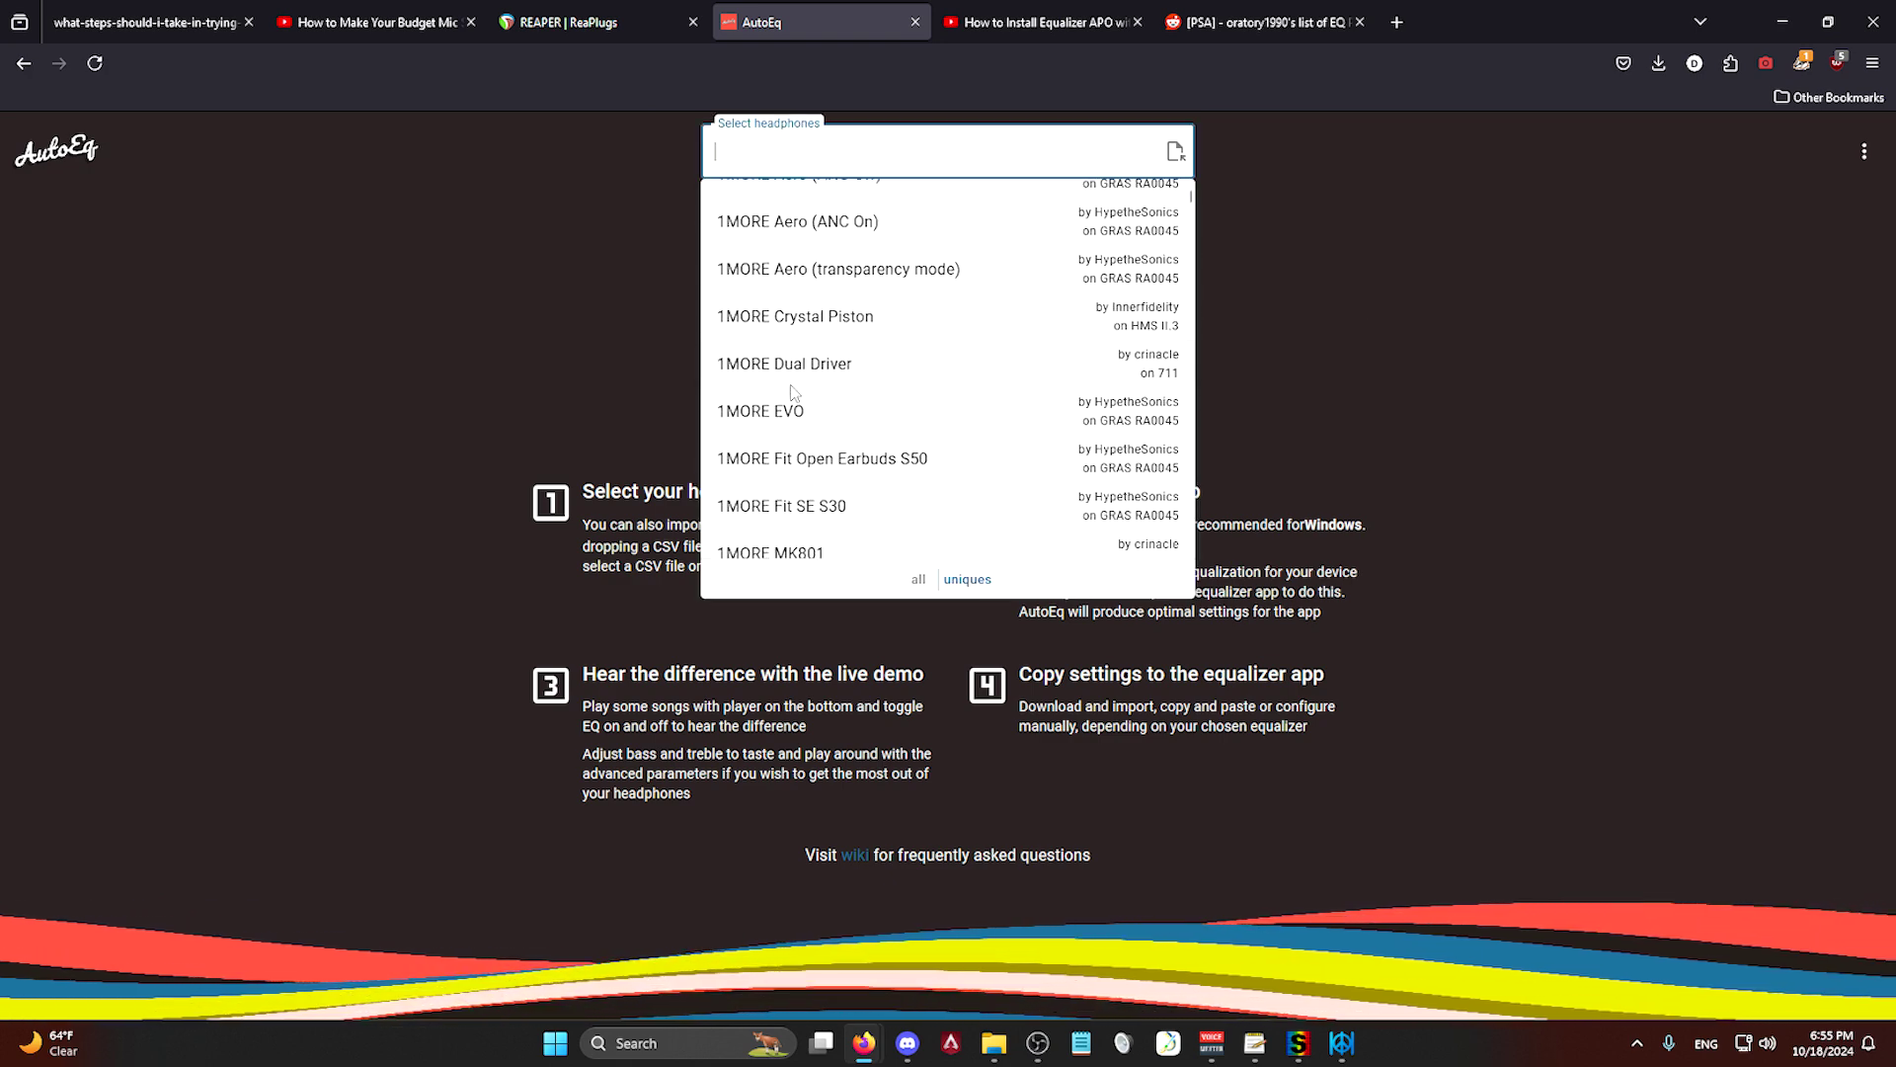
left_click(791, 385)
Step: Browse AutoEq's equalizer app list, then bring up the Peace equalizer from the taskbar
left_click(1466, 247)
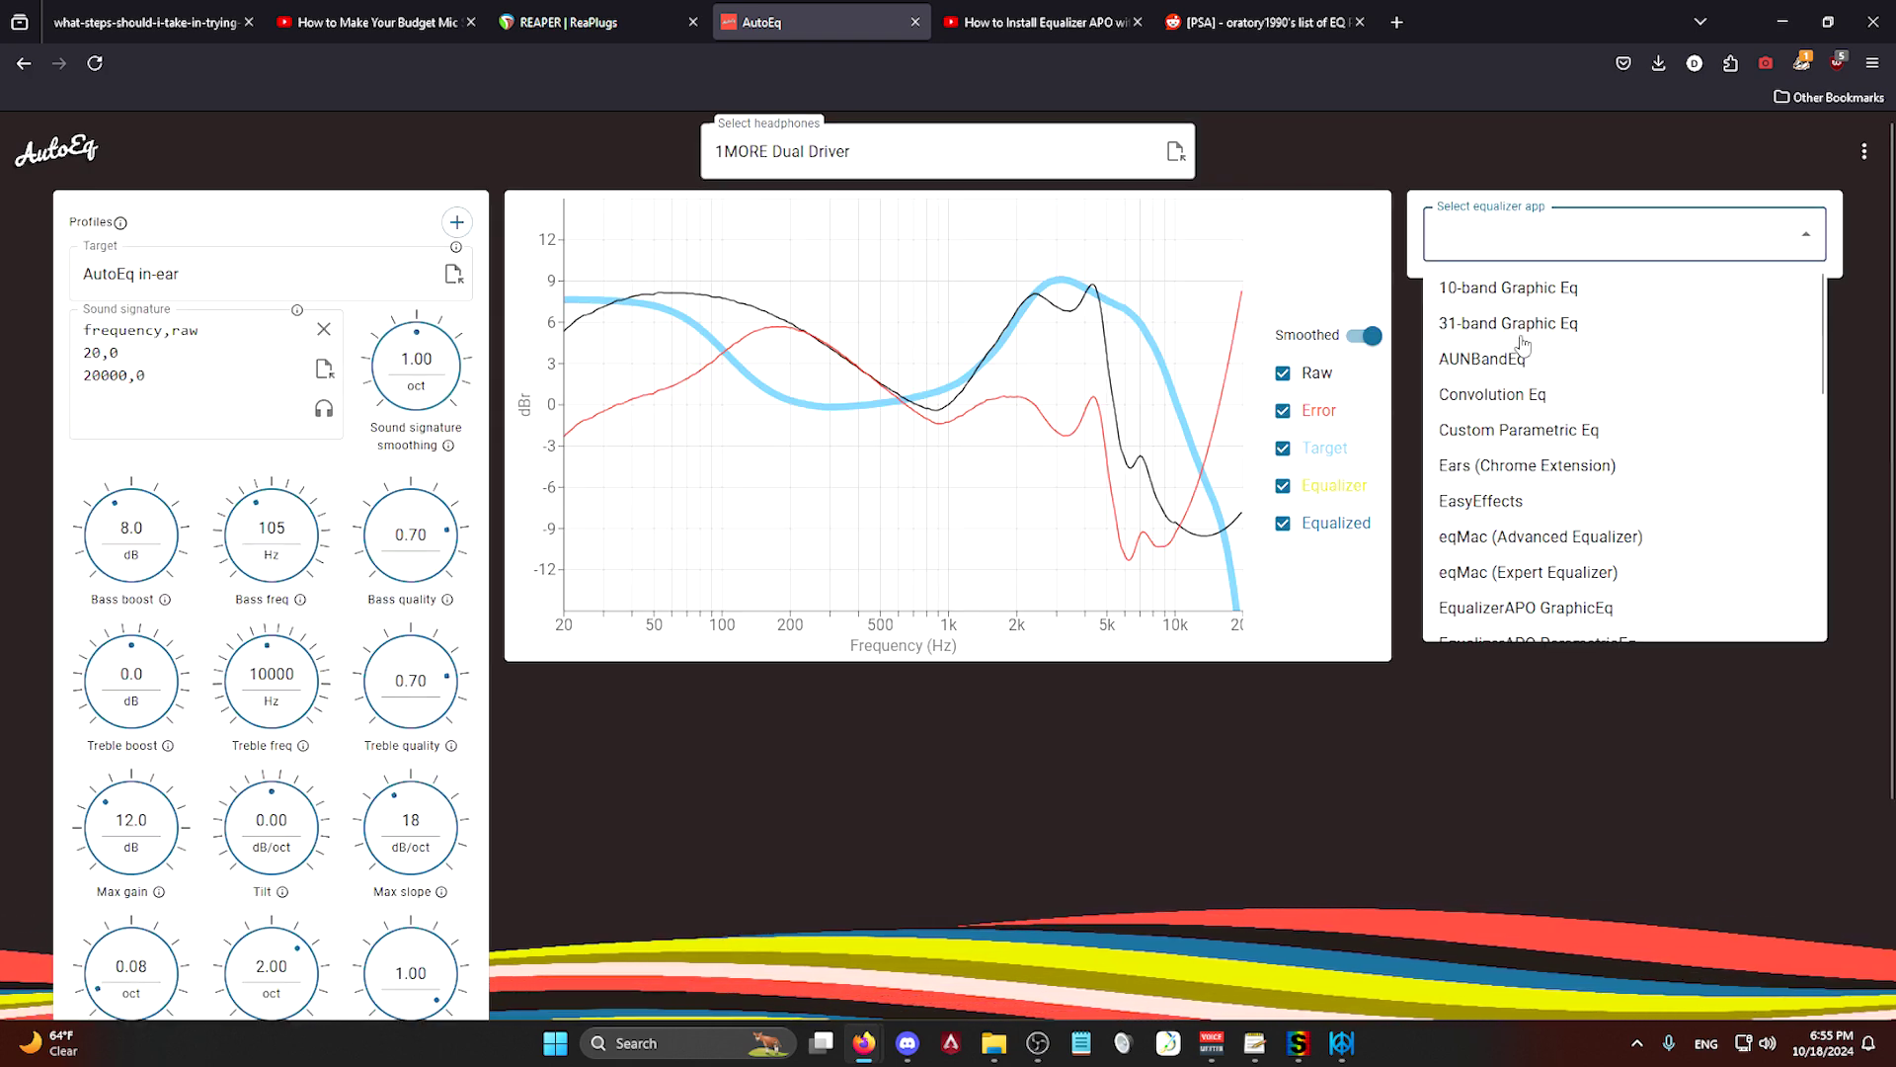
scroll(1524, 355, "down", 5)
scroll(1524, 438, "up", 2)
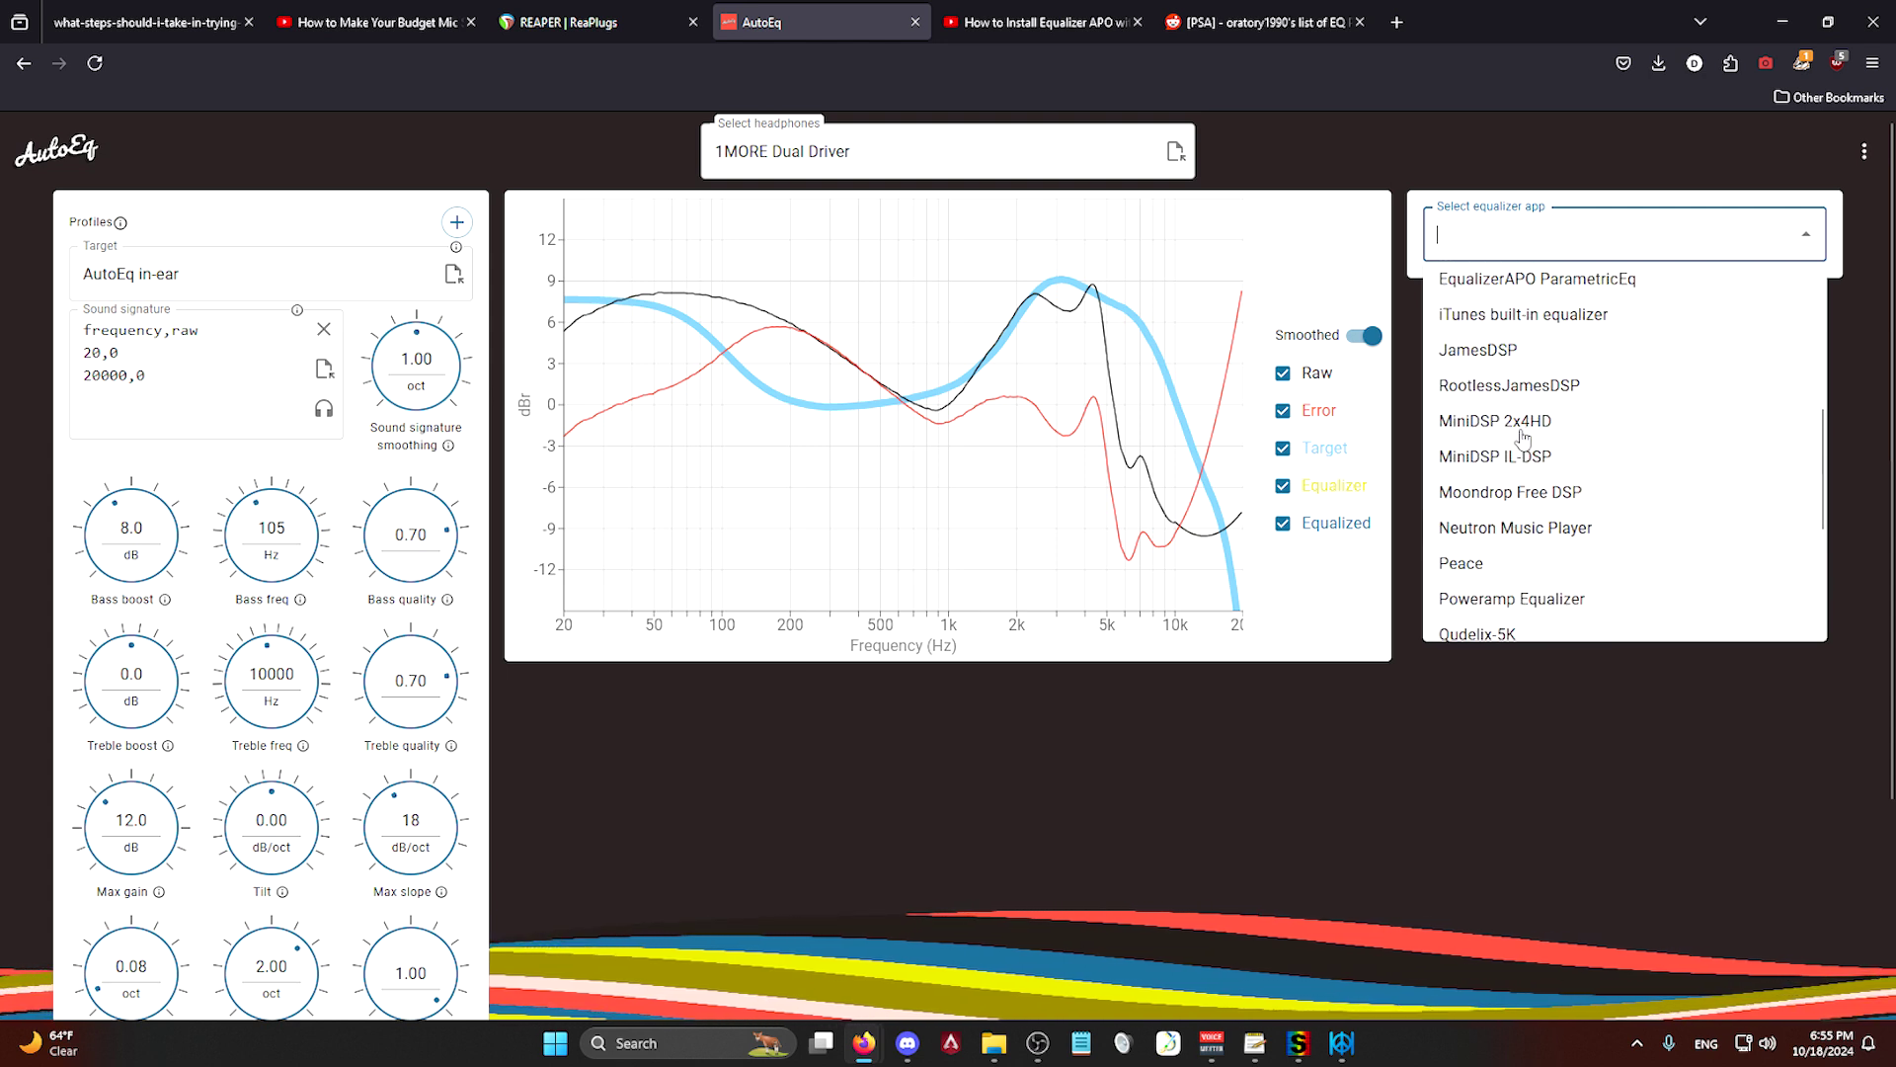
scroll(1524, 438, "up", 3)
scroll(1529, 484, "down", 1)
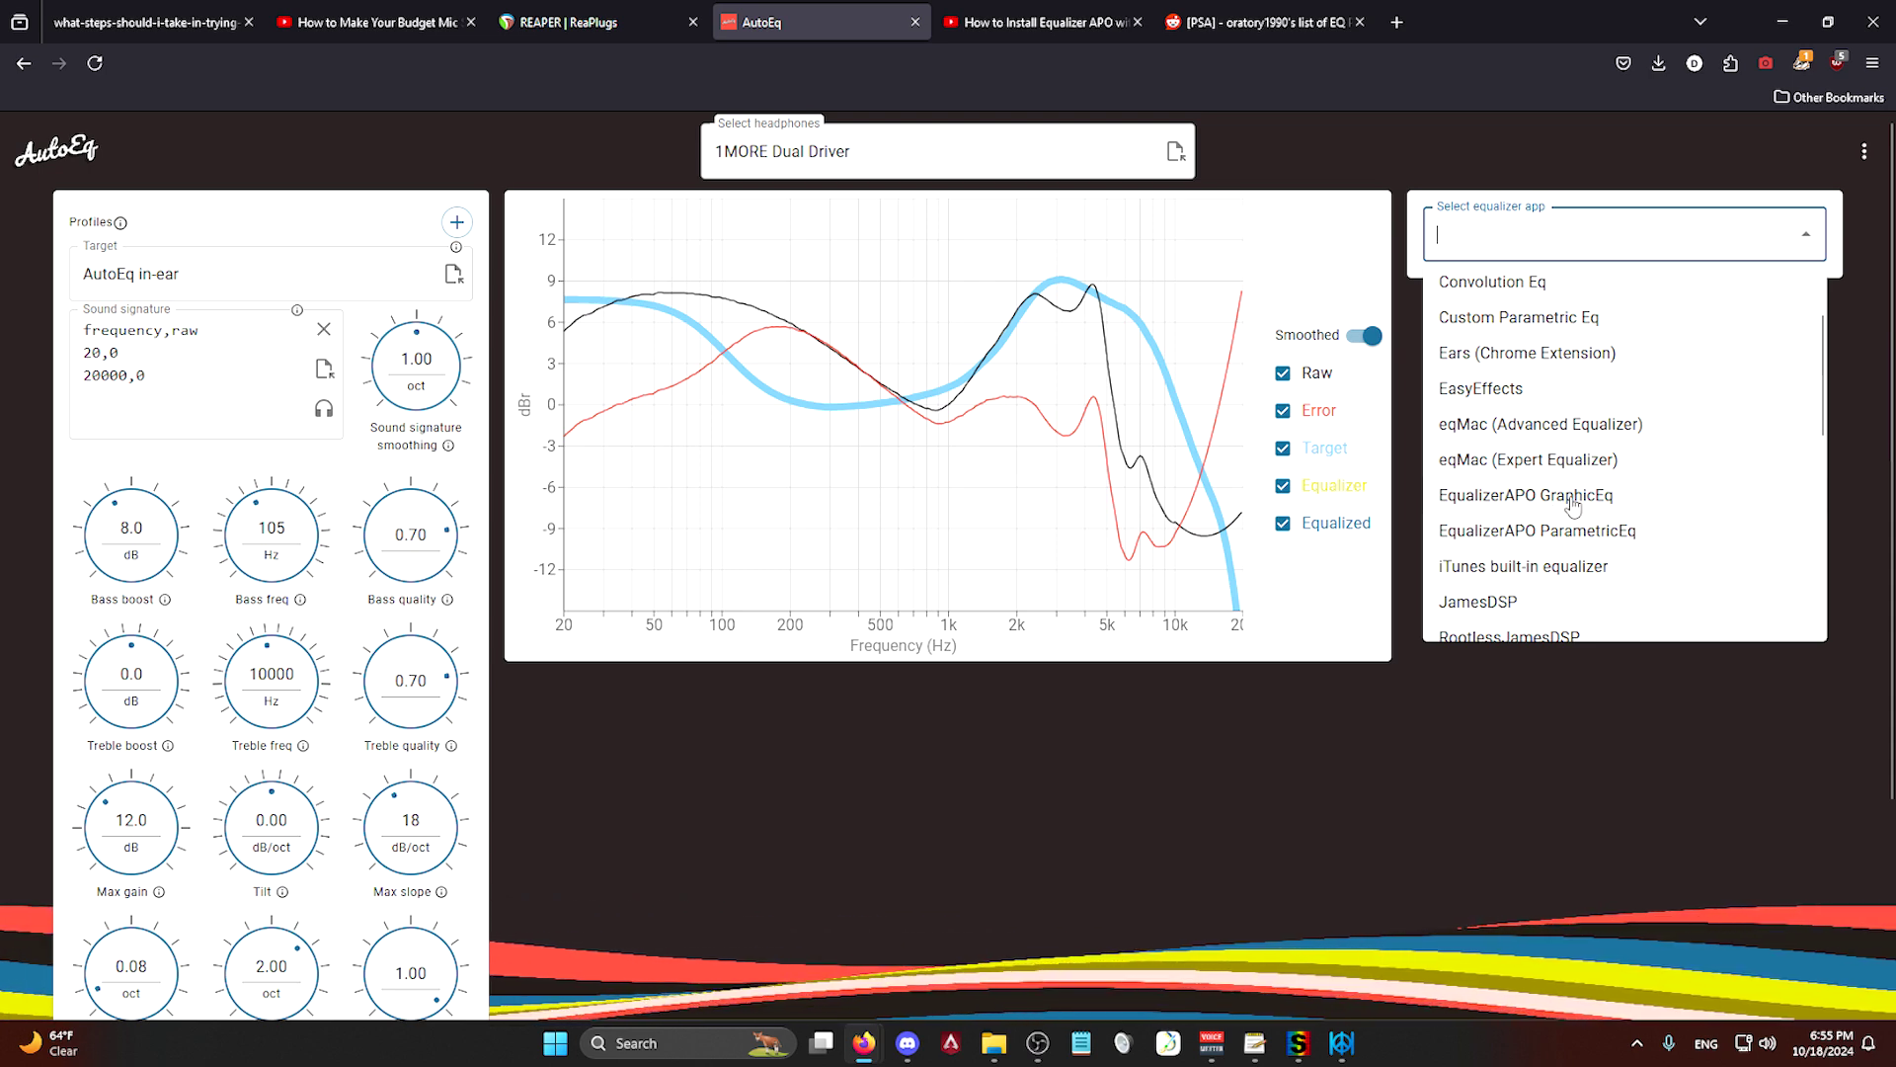
left_click(1285, 1045)
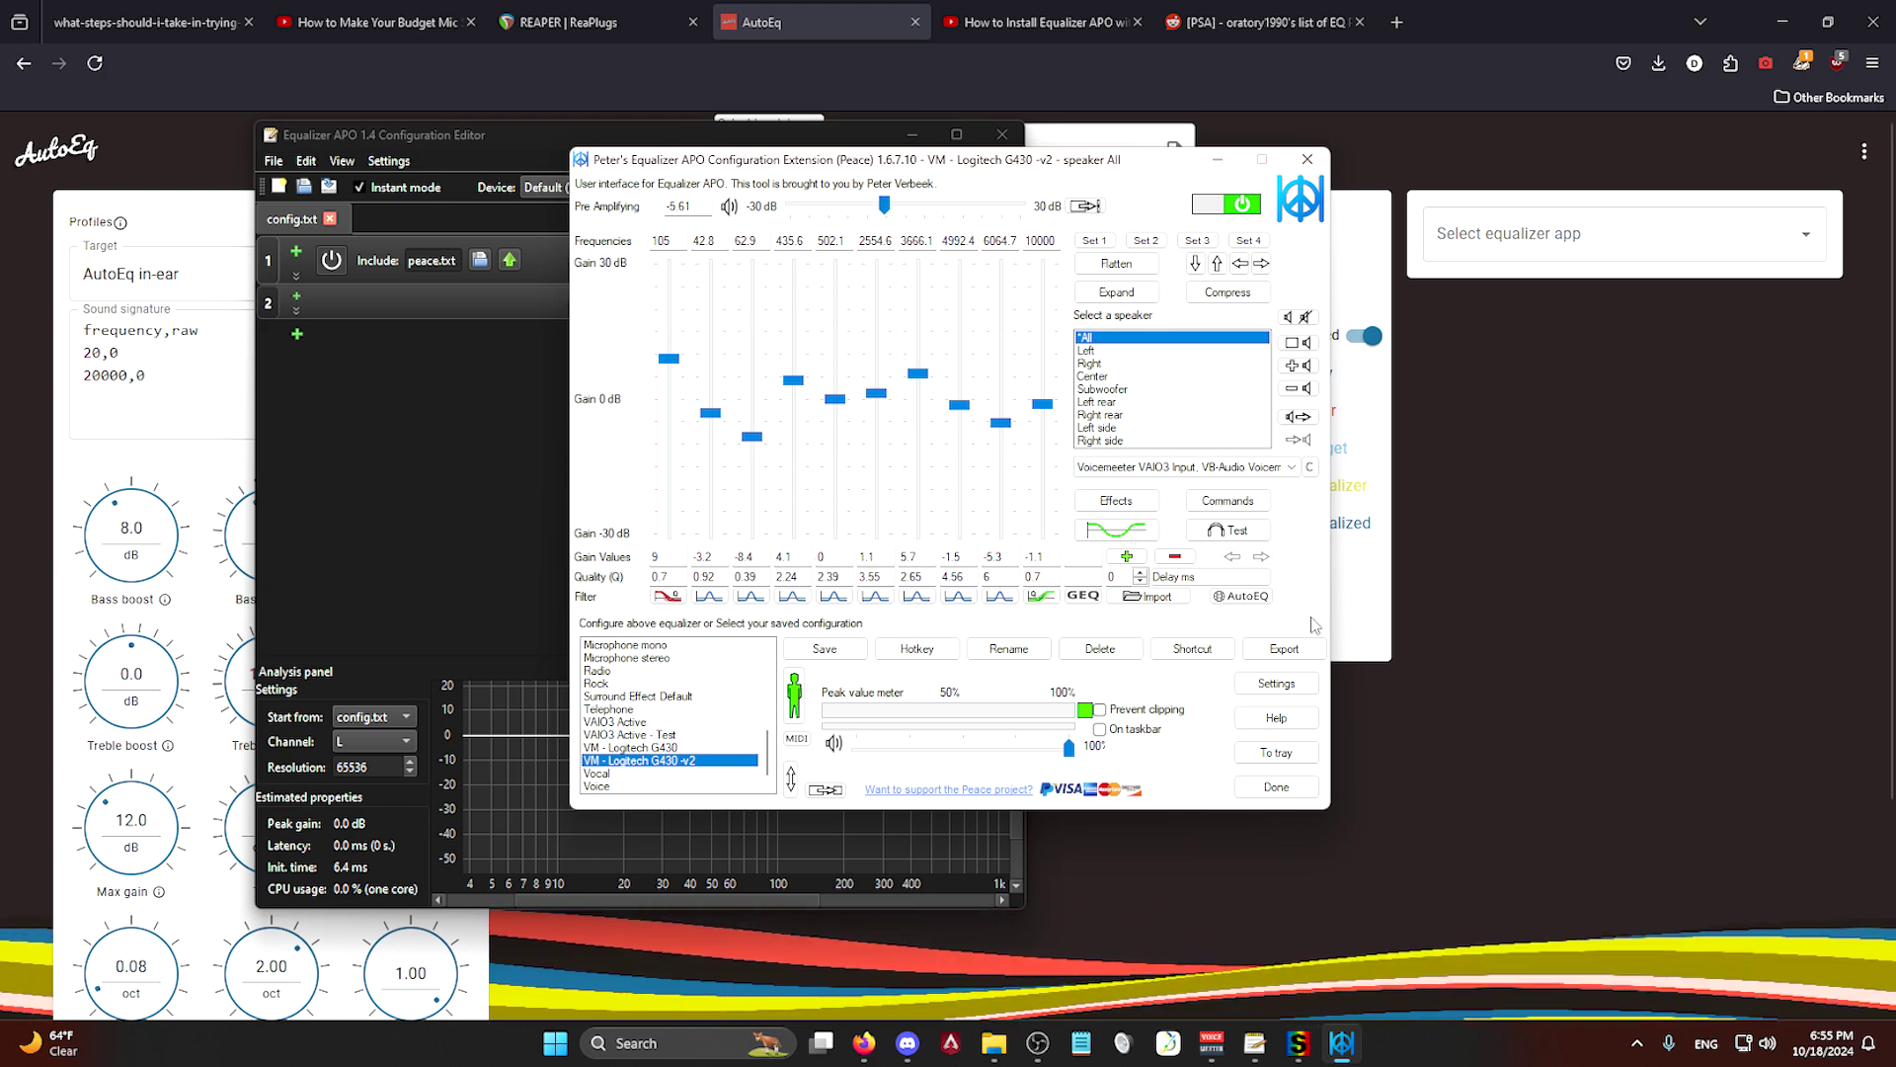
Step: Look through Peace's AutoEQ headphone database, then minimize Peace and the Equalizer APO editor
left_click(1246, 597)
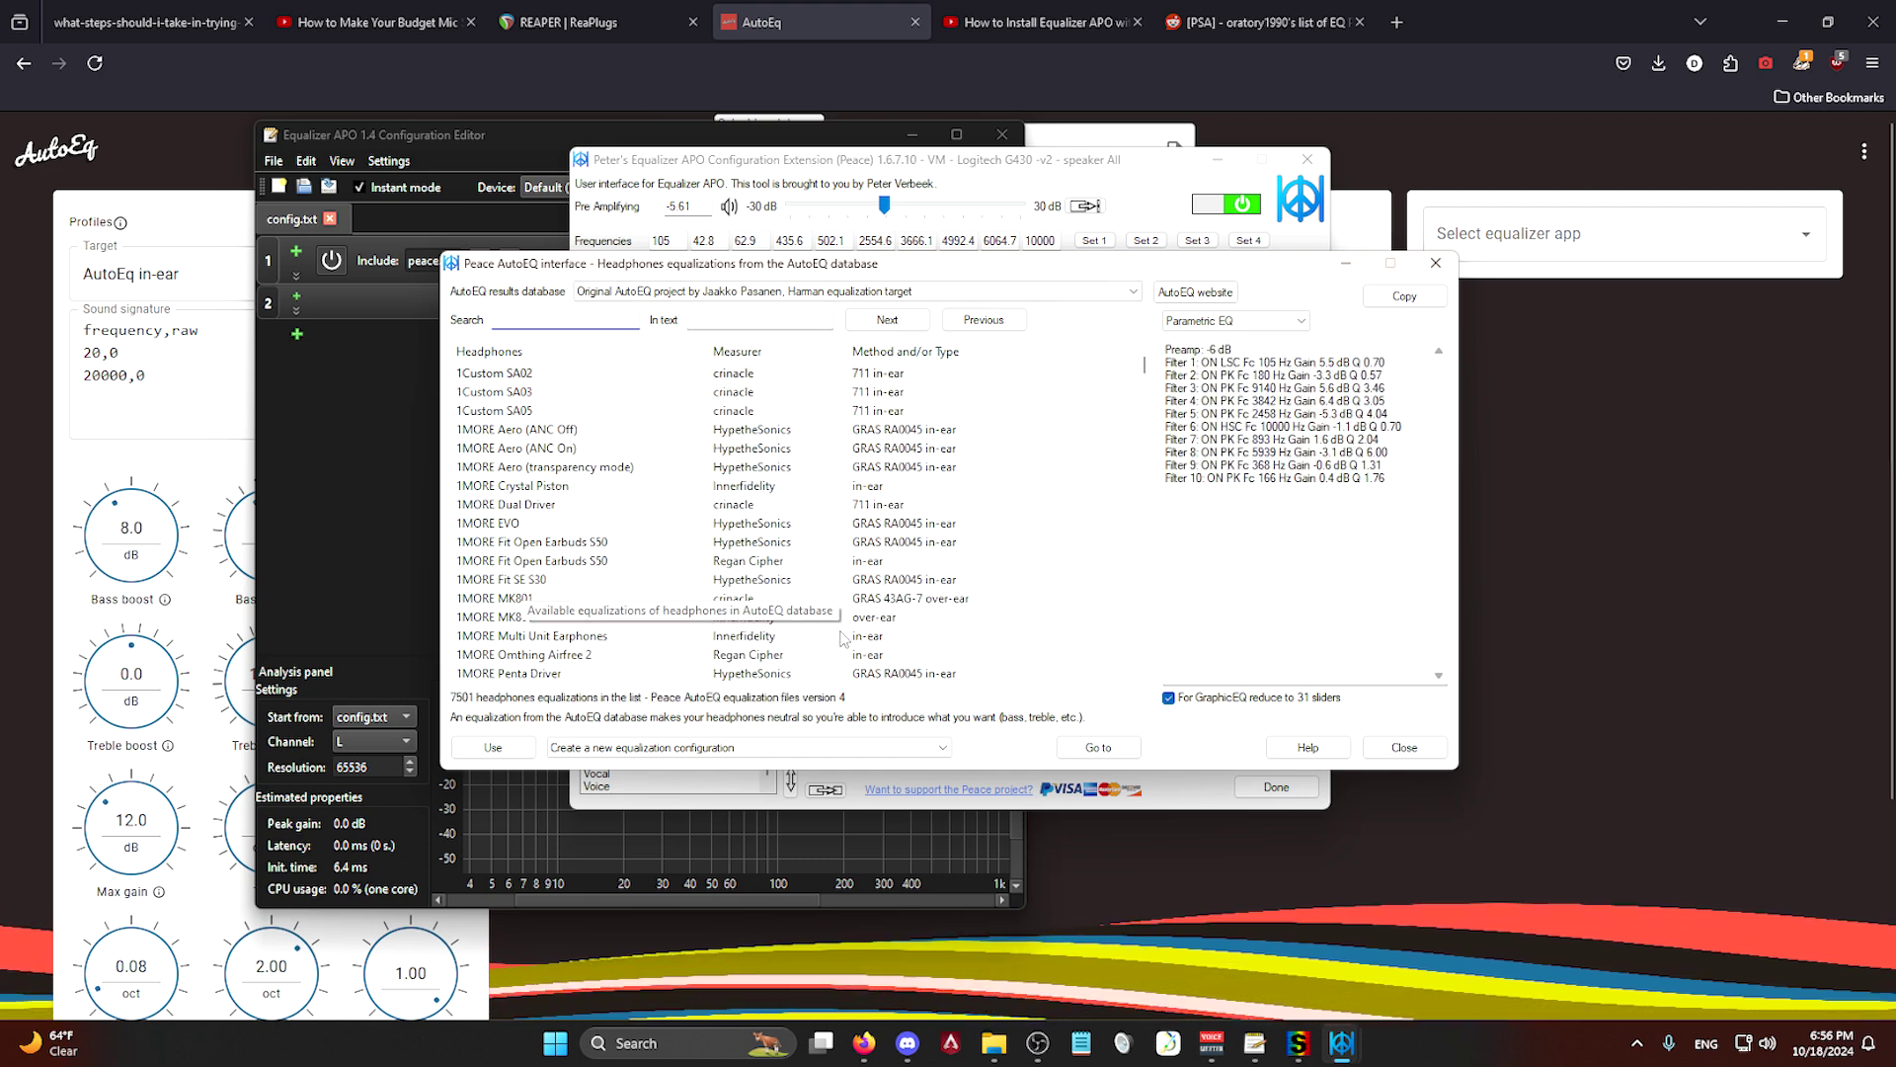
left_click(1404, 747)
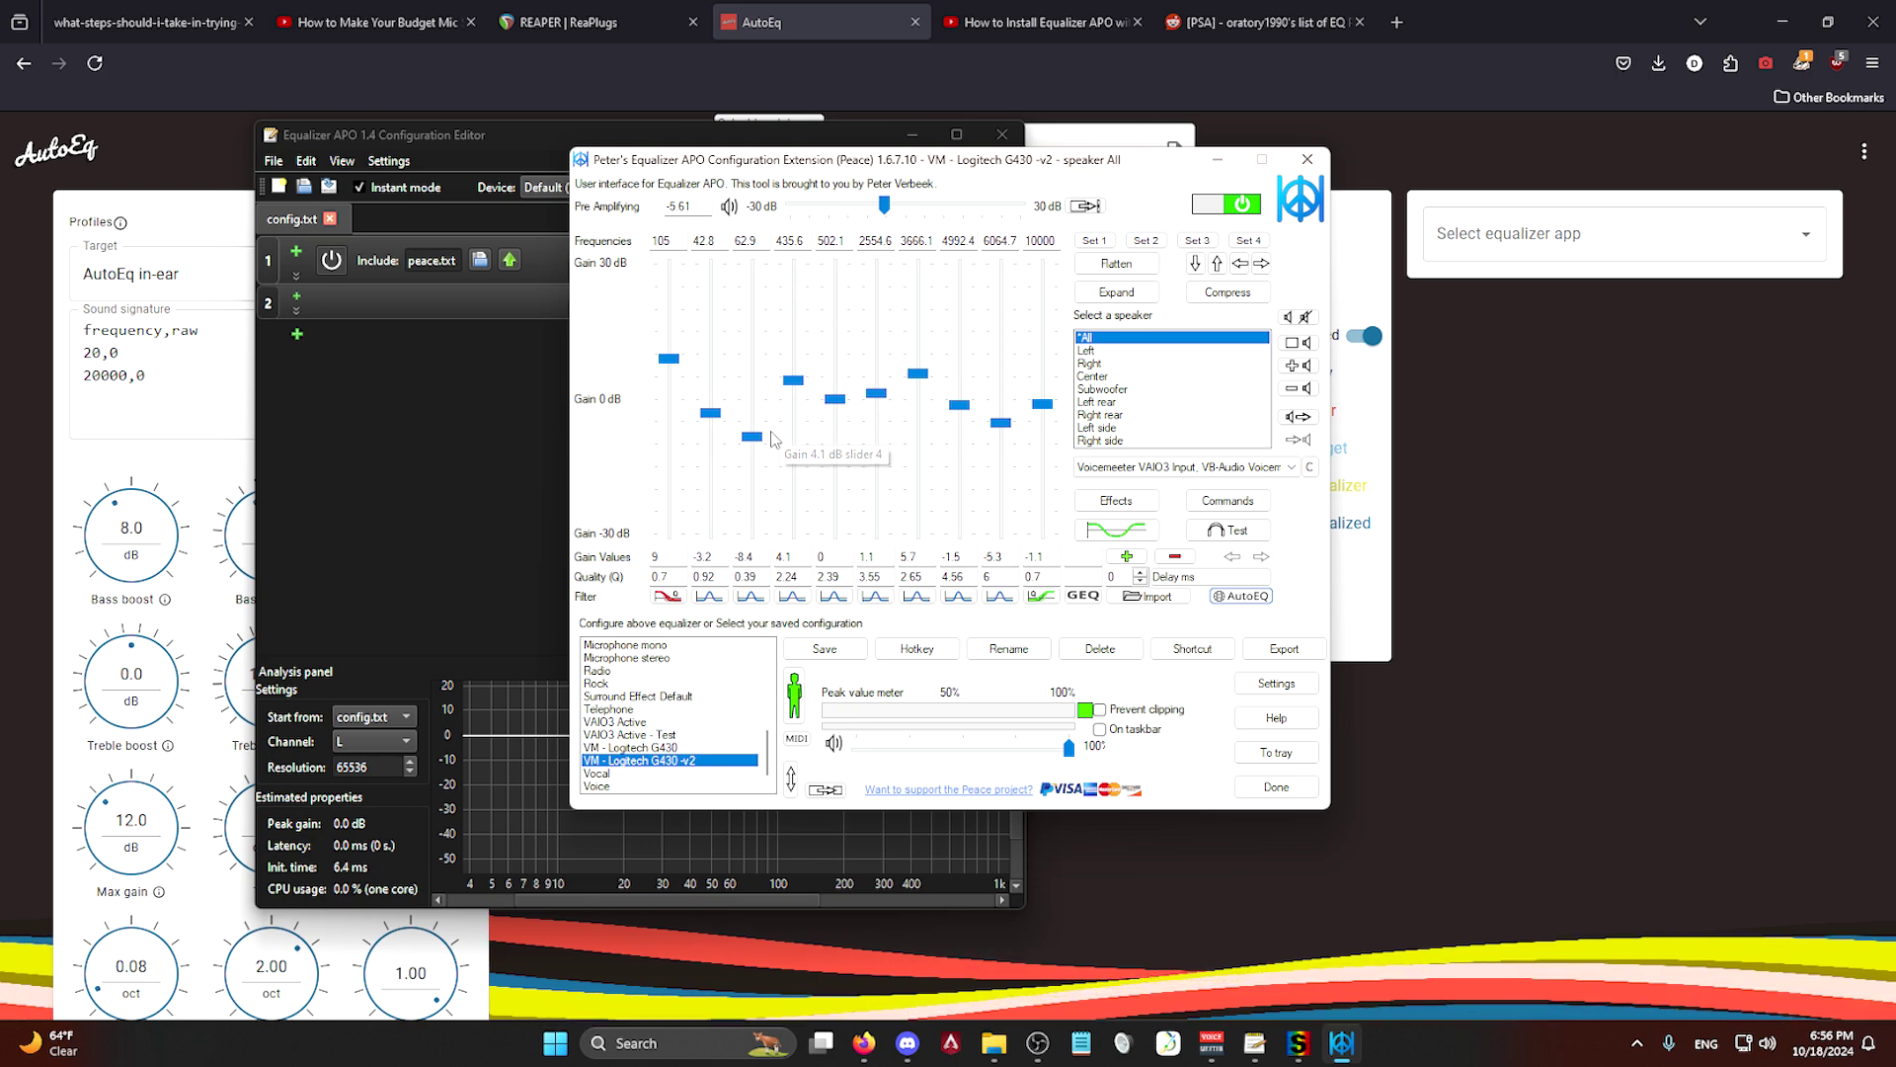
left_click(1533, 424)
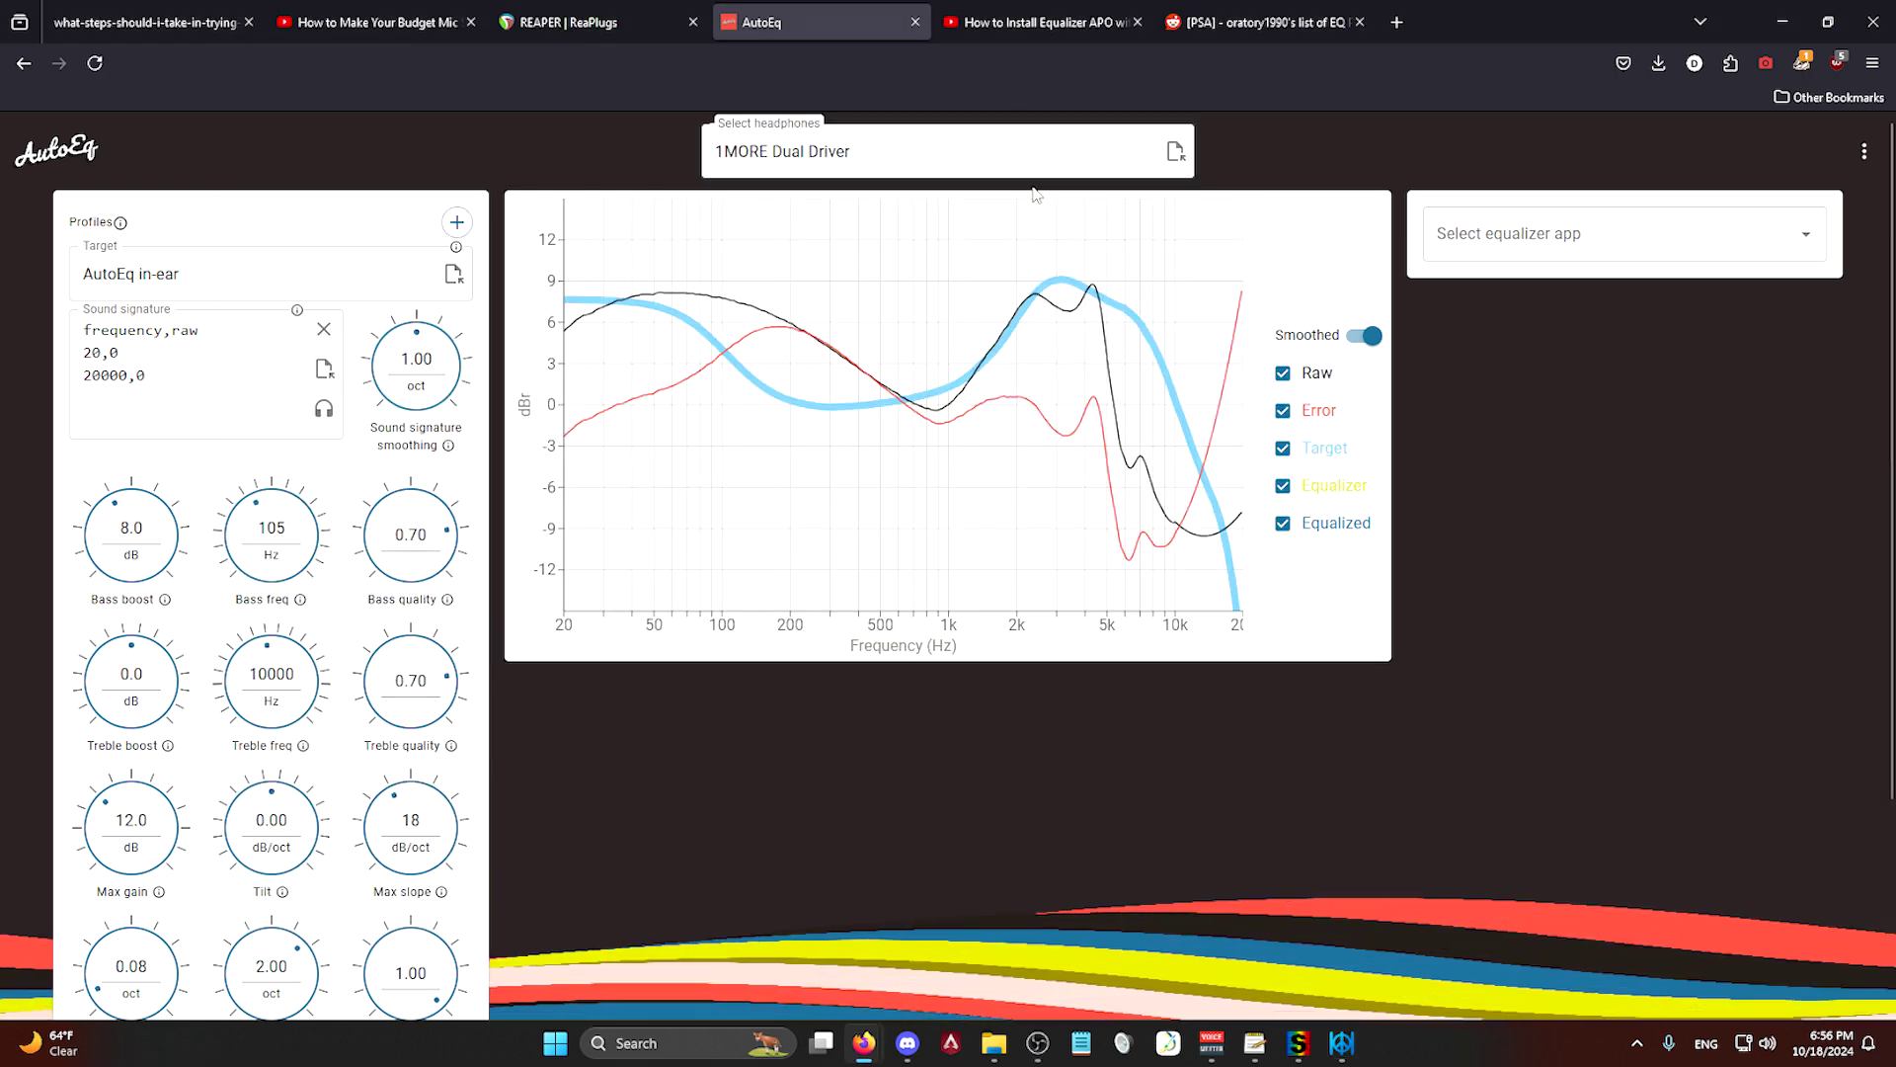
Step: Move the oratory1990 EQ presets post tab ahead and scroll through the post
left_click_drag(1256, 21, 996, 8)
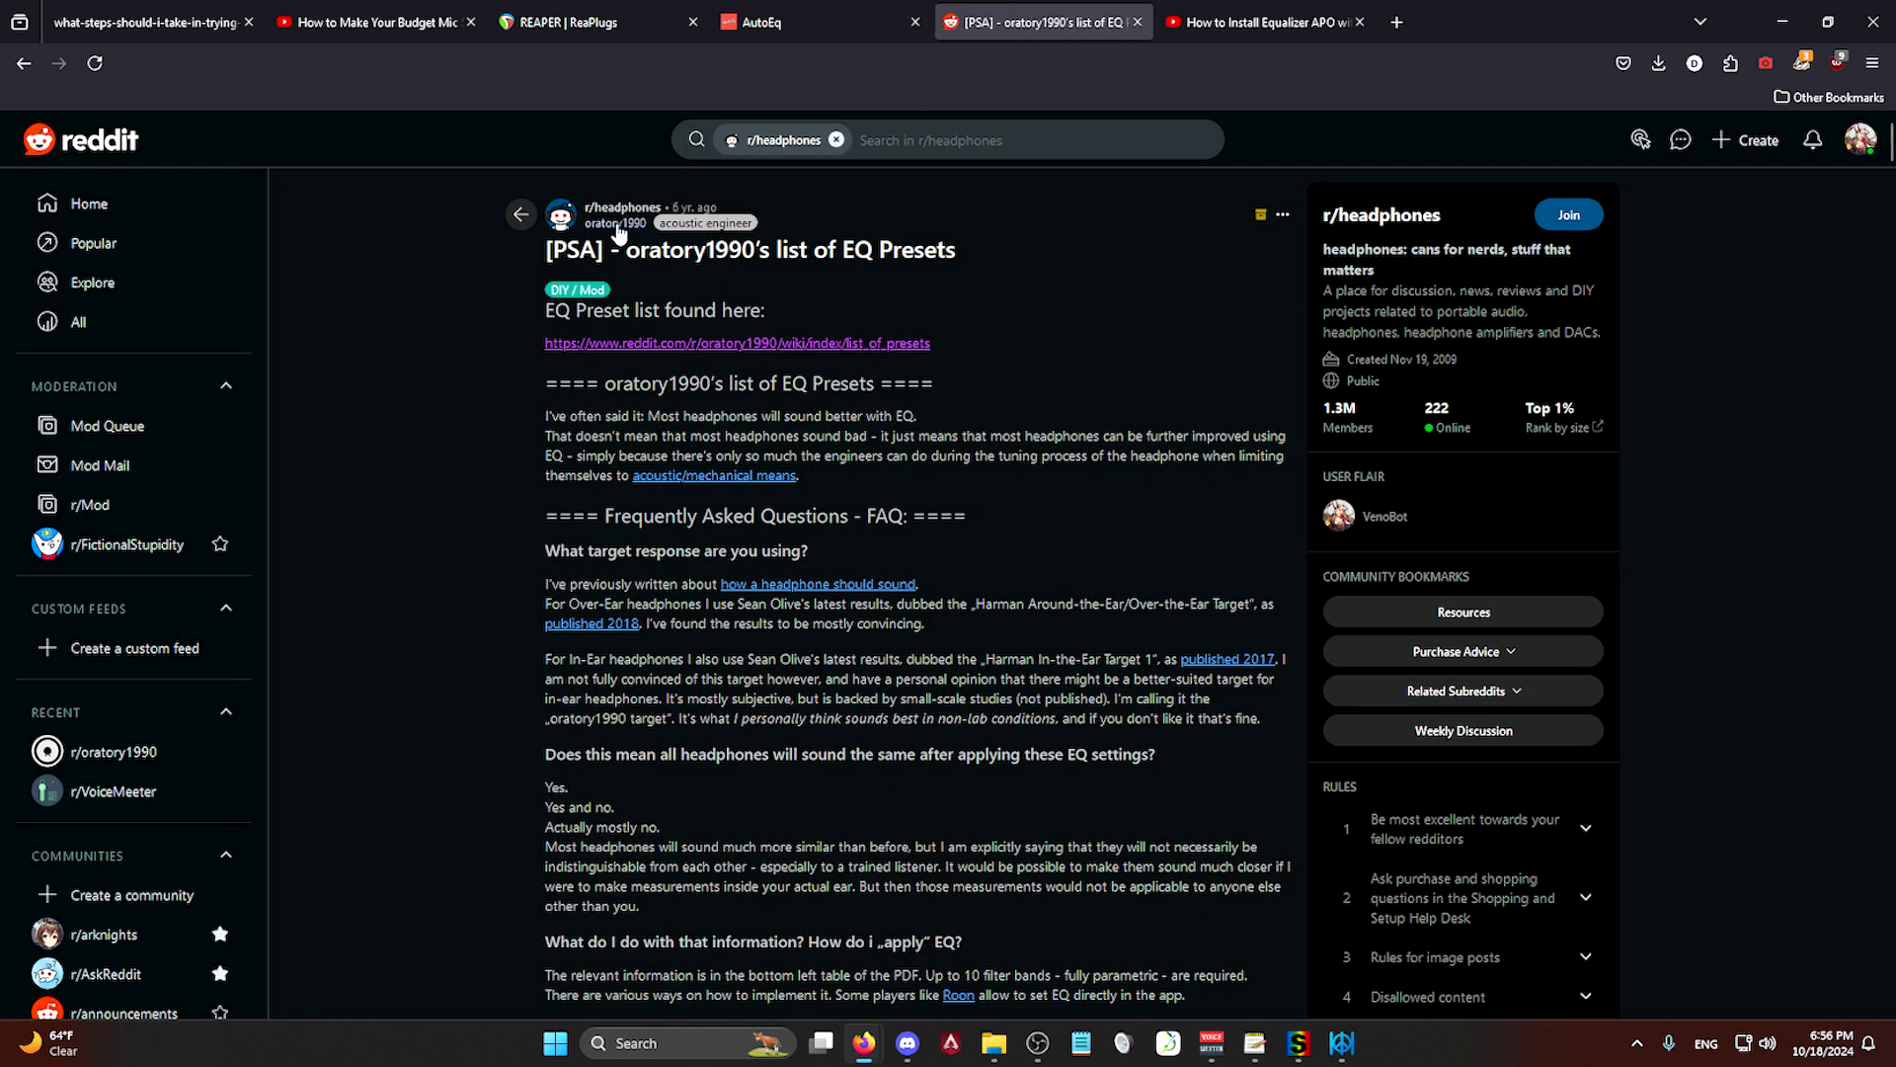
scroll(918, 394, "down", 1)
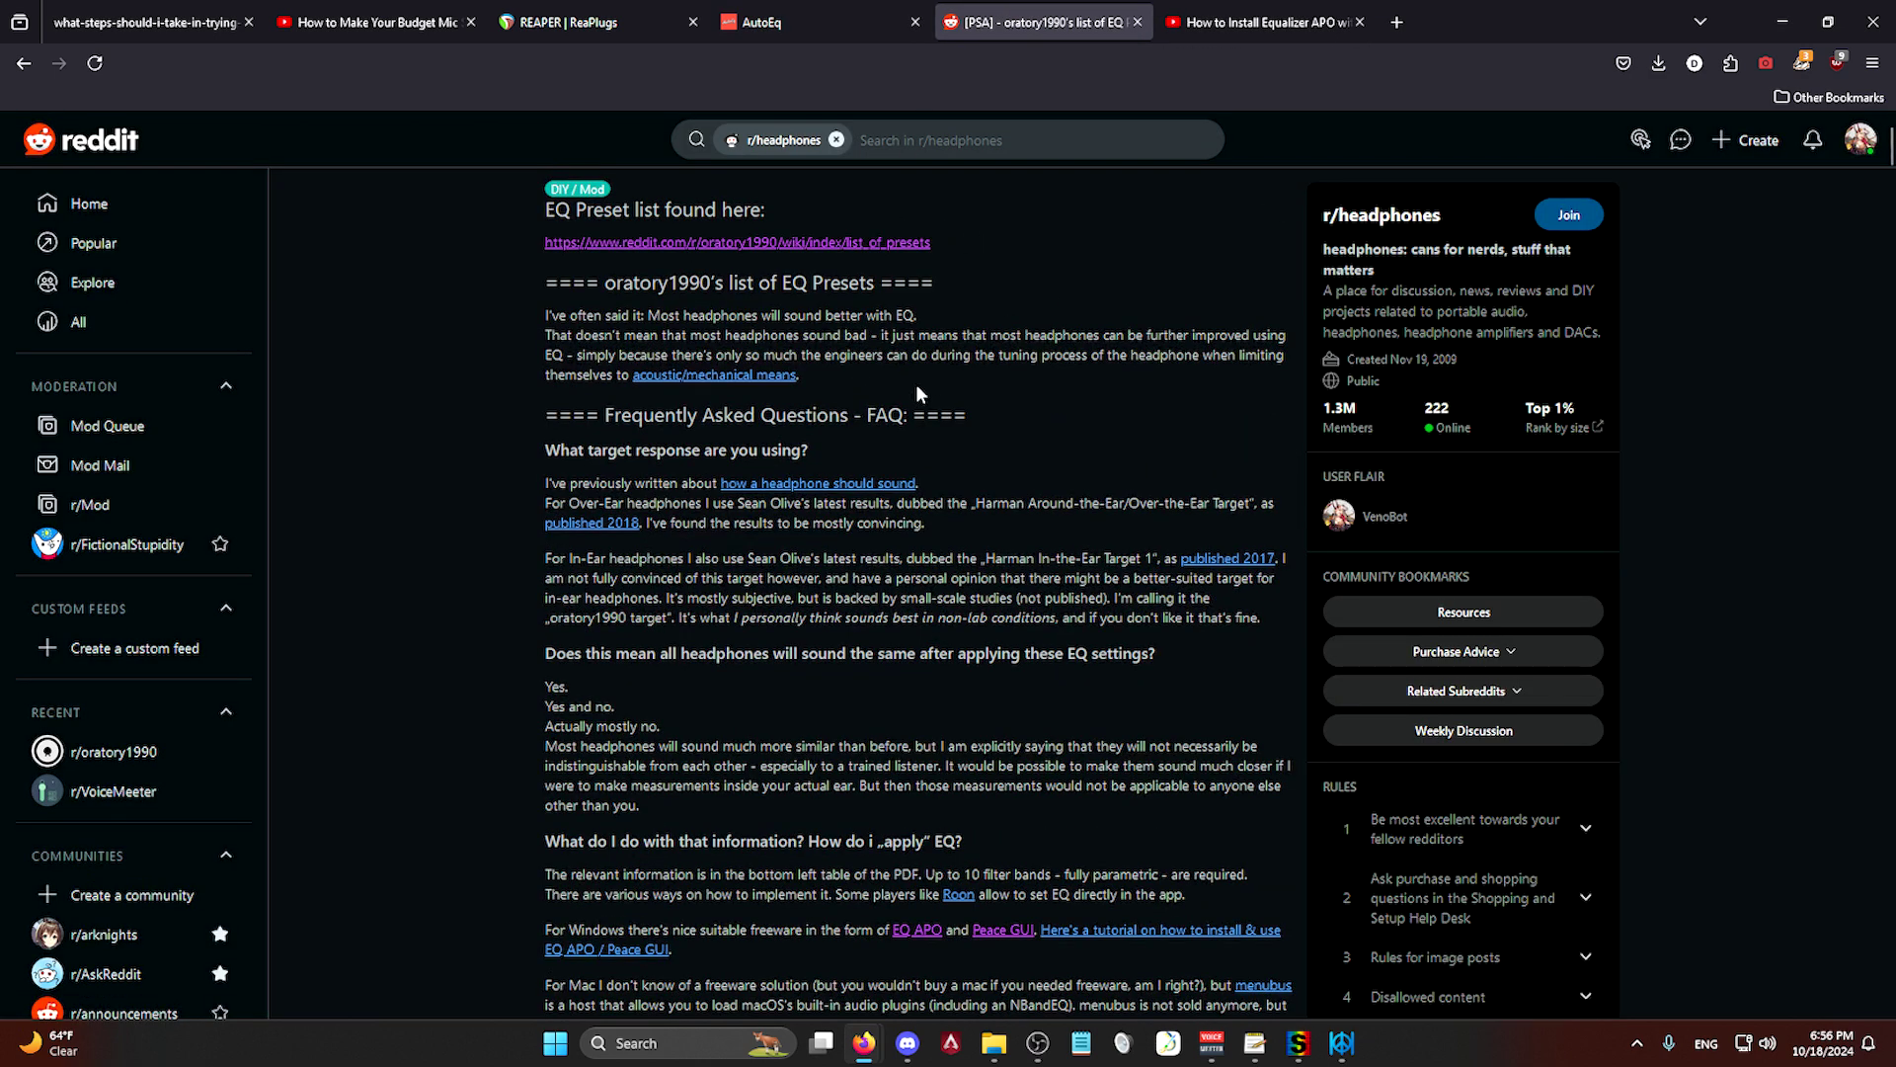
scroll(895, 392, "up", 1)
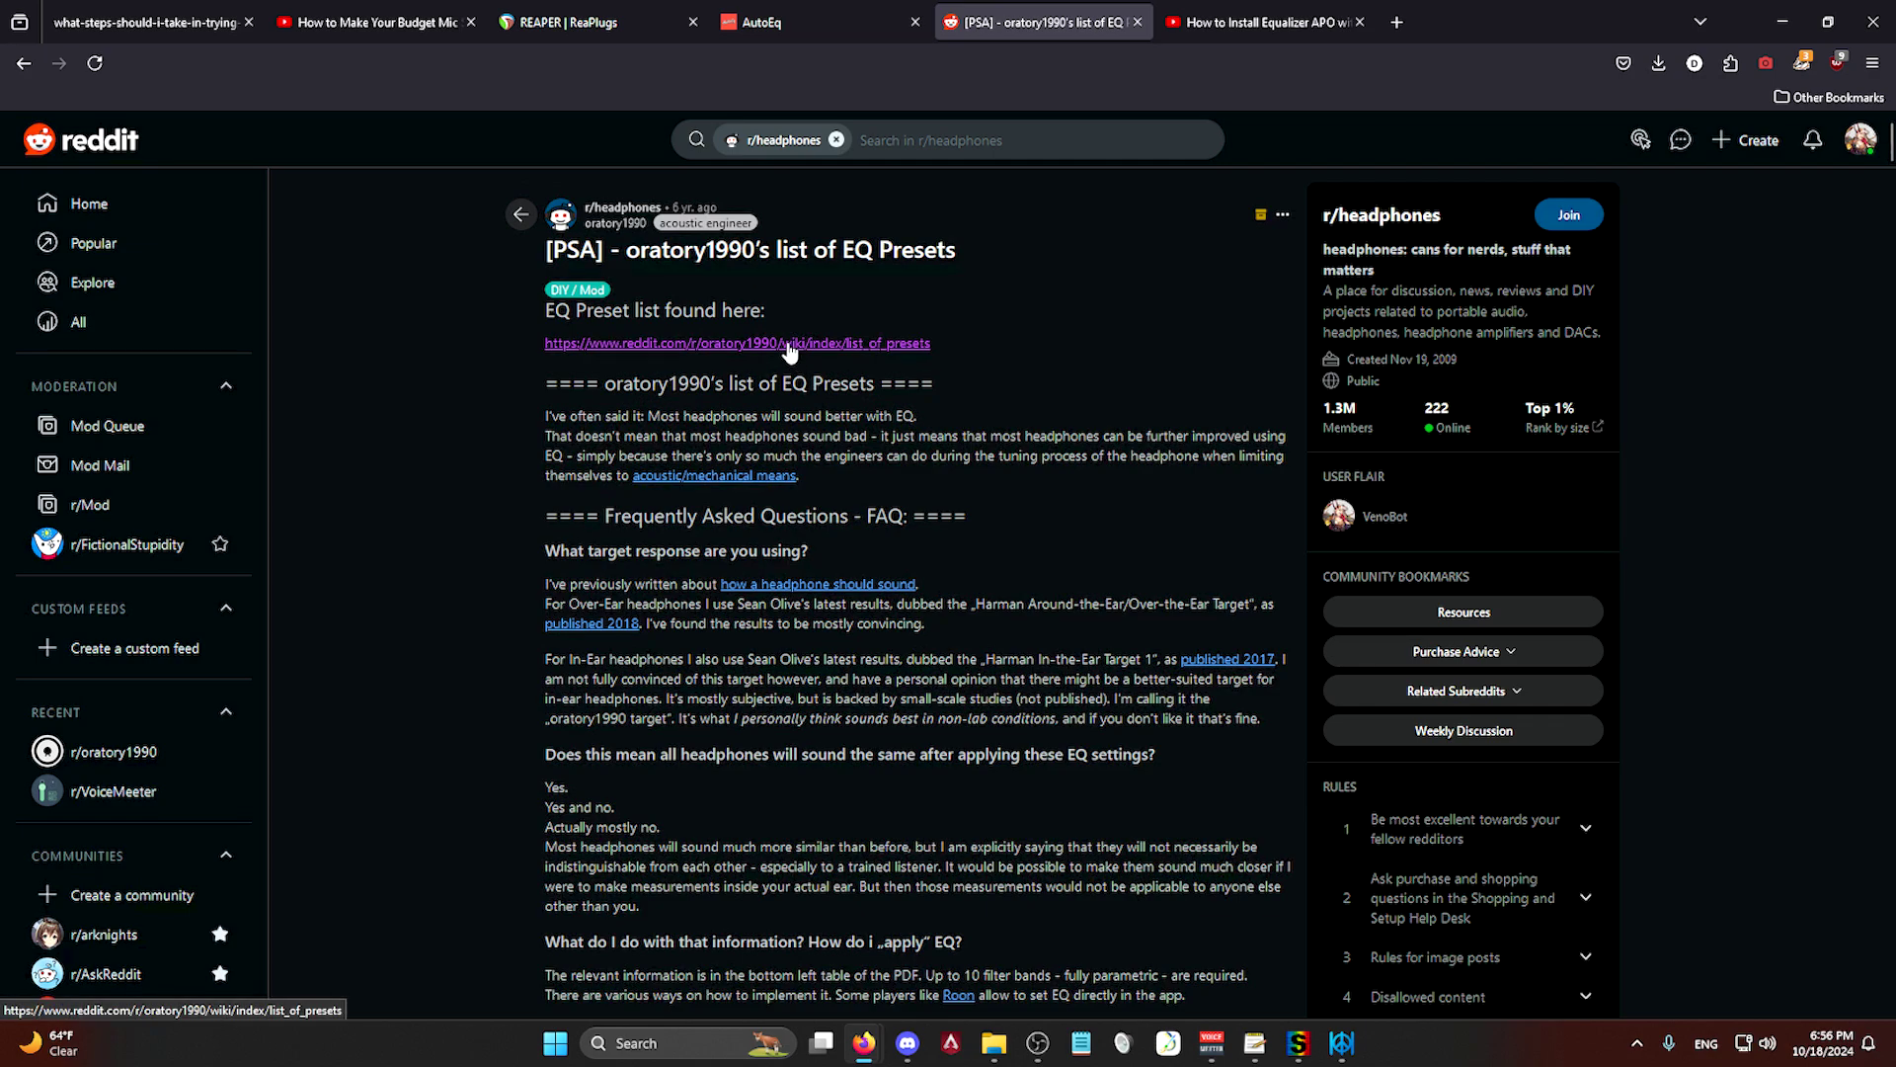
scroll(989, 489, "down", 15)
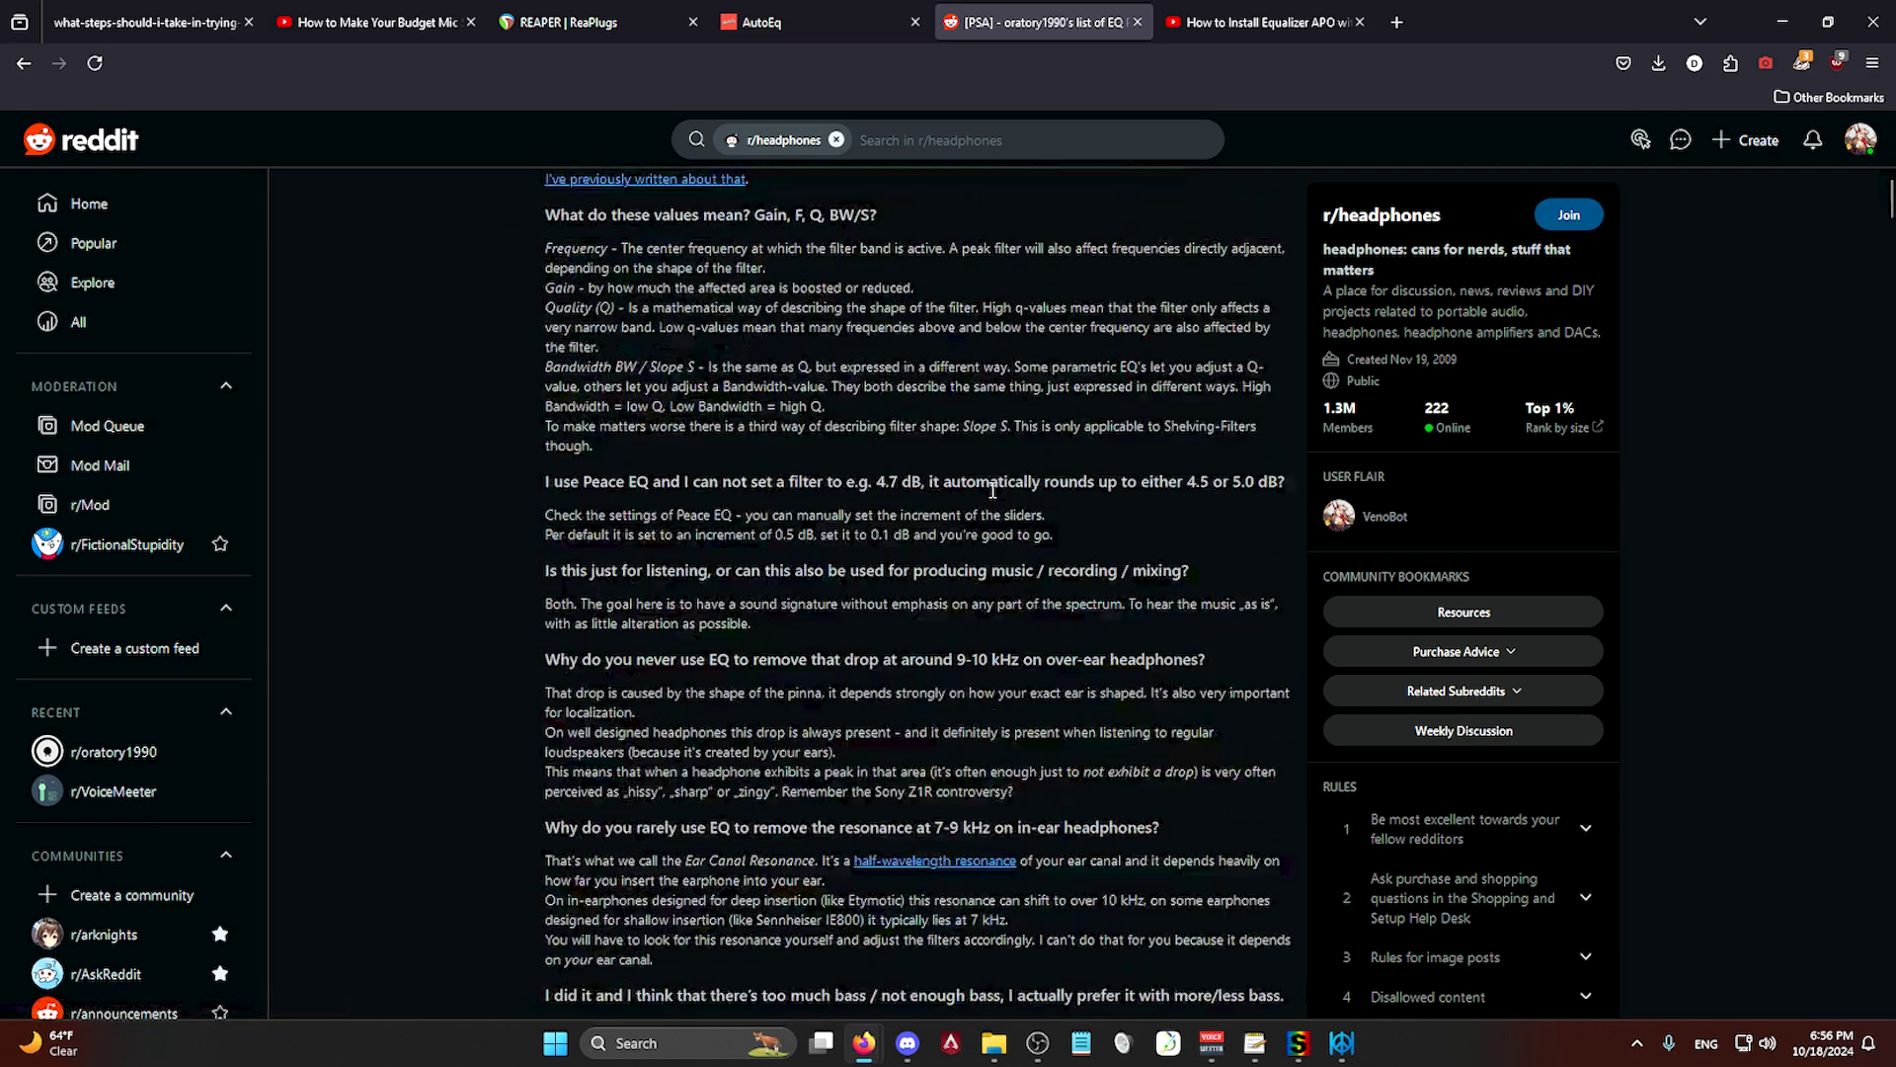
Step: Switch to the Equalizer APO tutorial video, briefly raising the Peace windows, and scroll it
left_click(1252, 11)
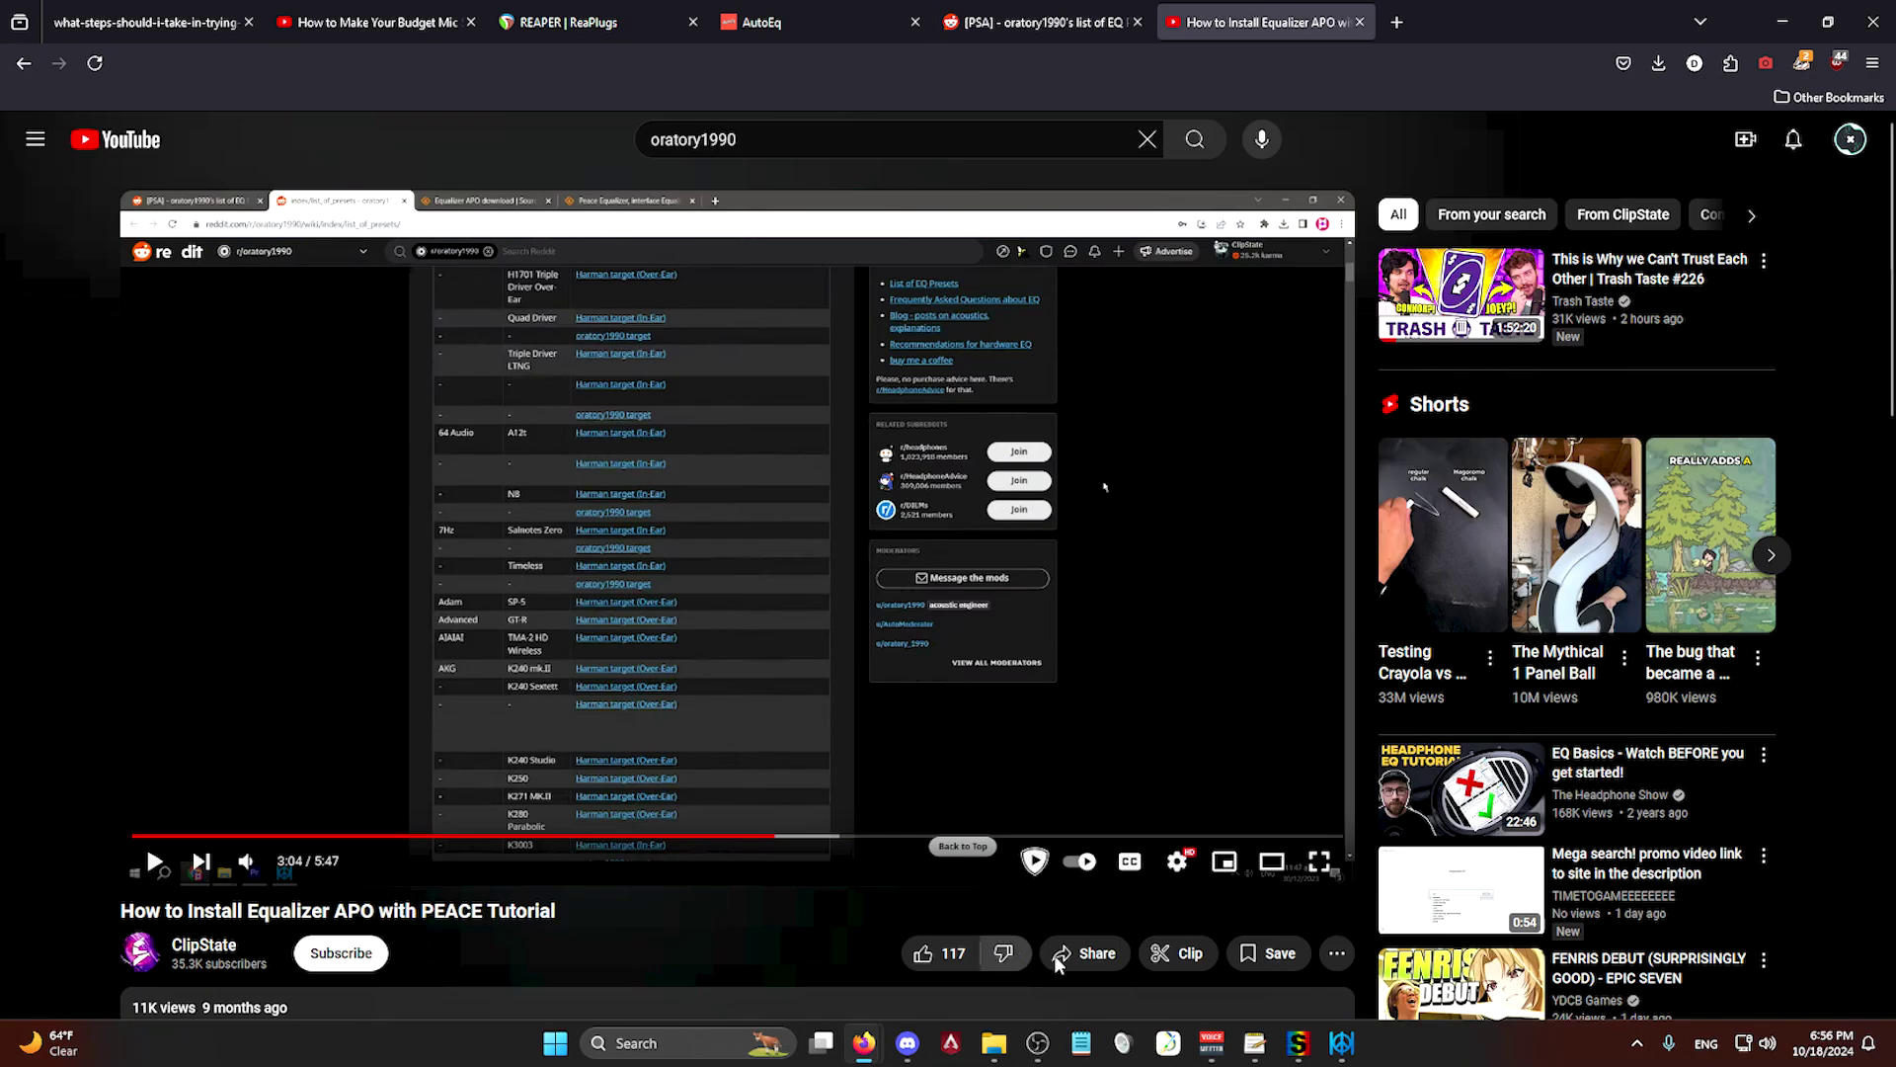
left_click(1298, 1043)
left_click(1341, 1043)
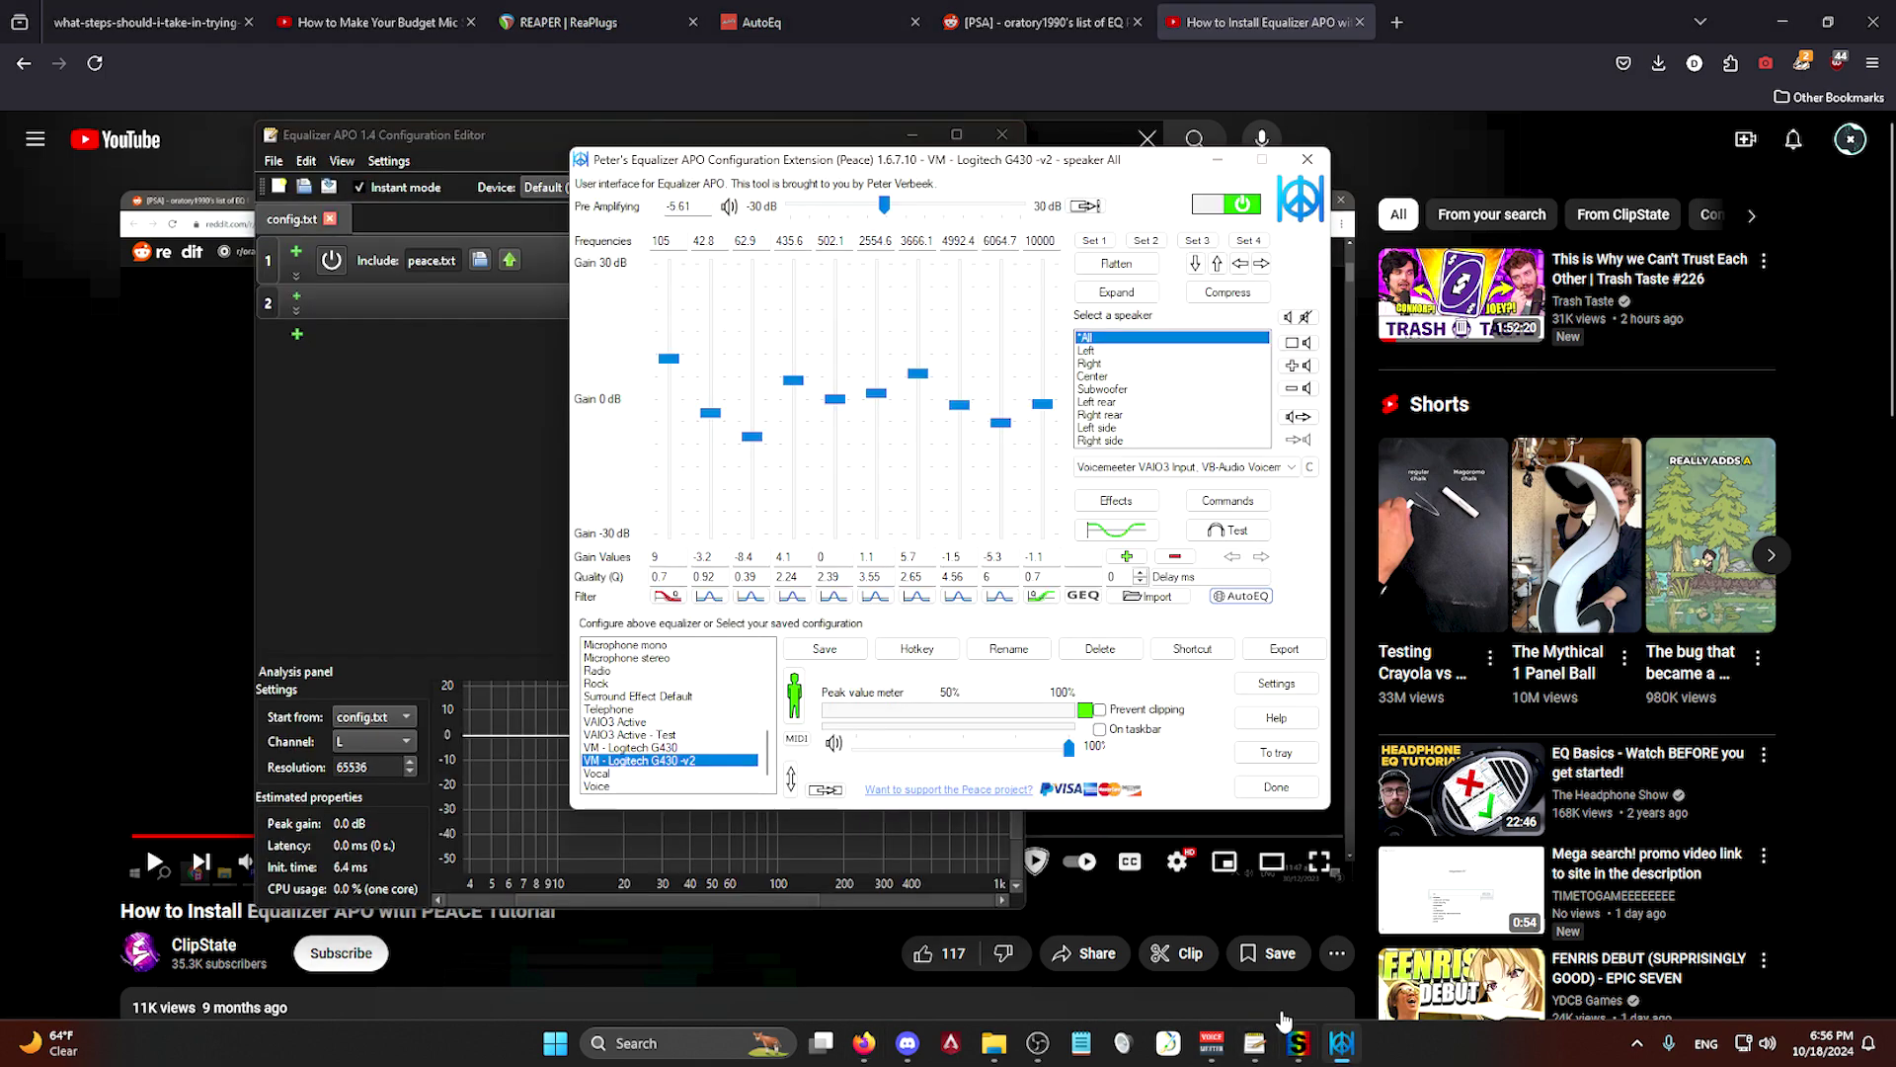
left_click(30, 840)
scroll(513, 790, "down", 3)
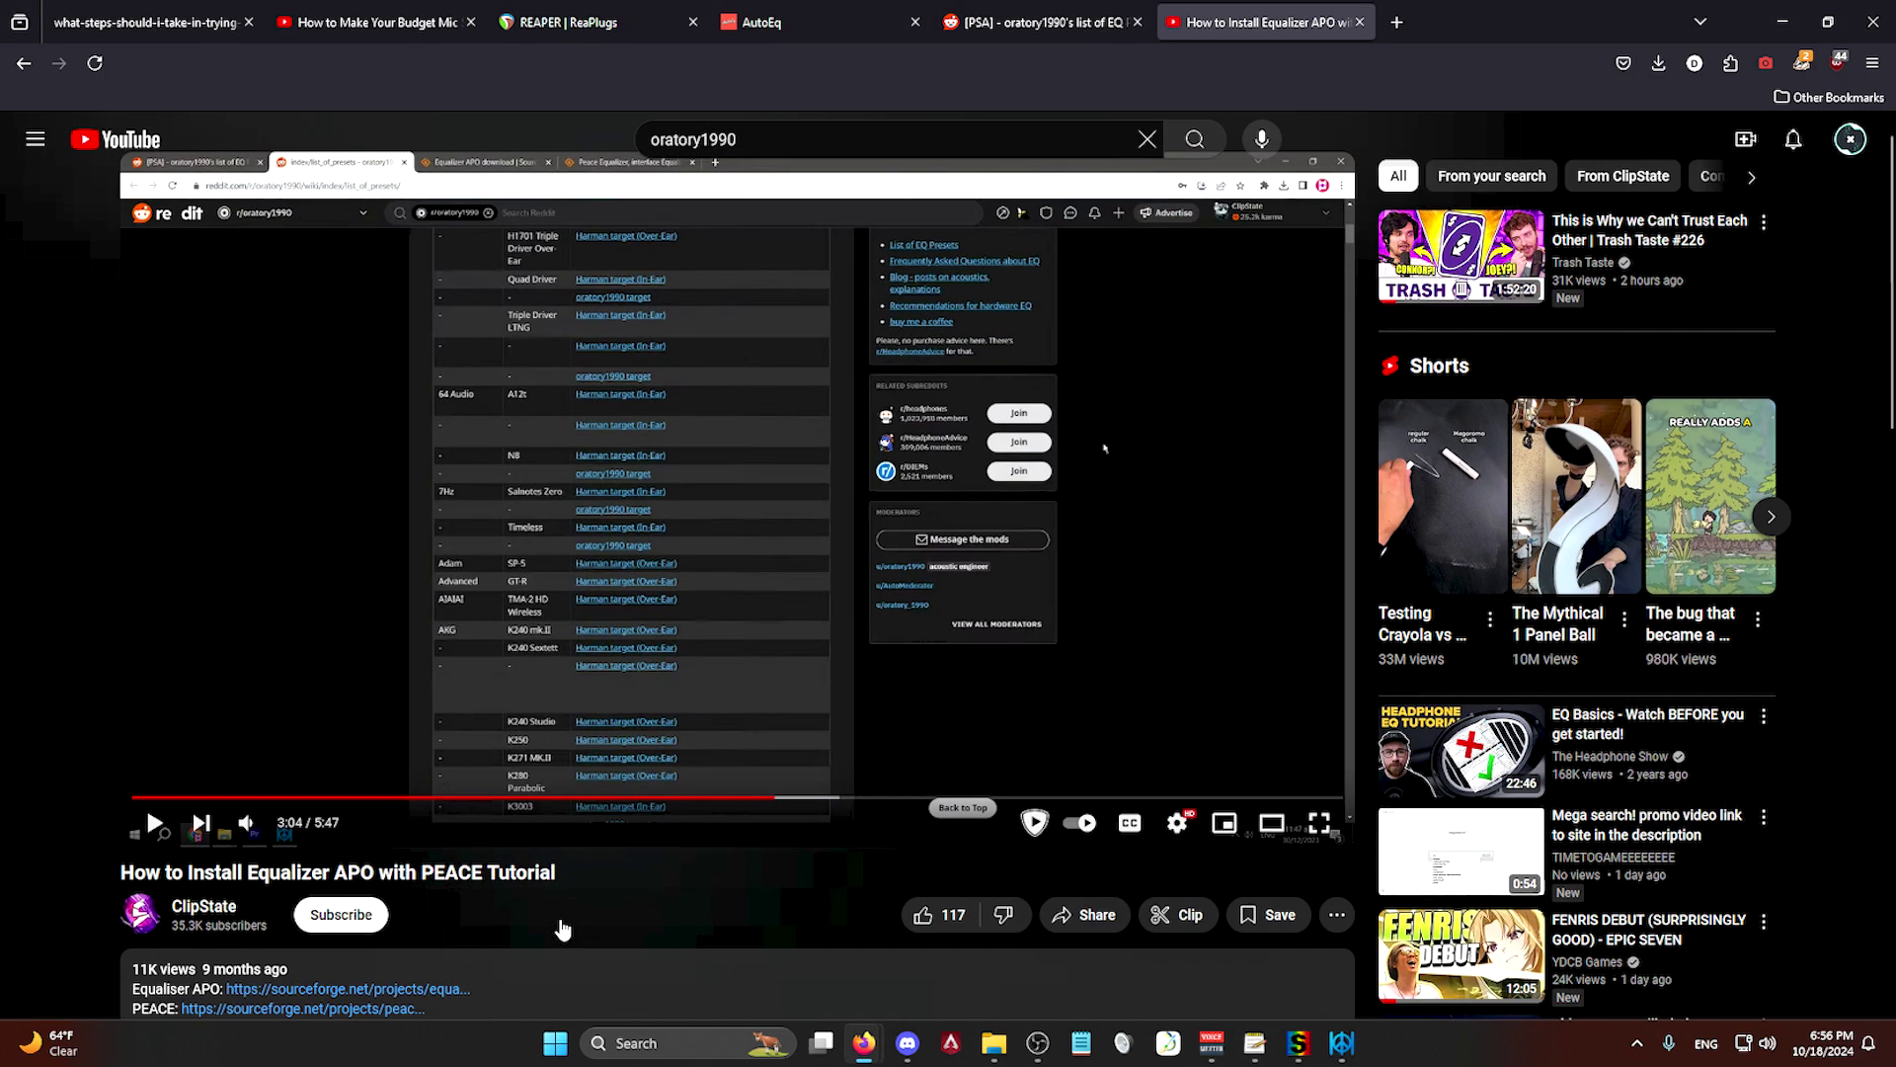
scroll(563, 753, "up", 3)
Step: Recheck the Reddit post, return to the tutorial video, and bring up the Spectralissime analyzer
left_click(1070, 8)
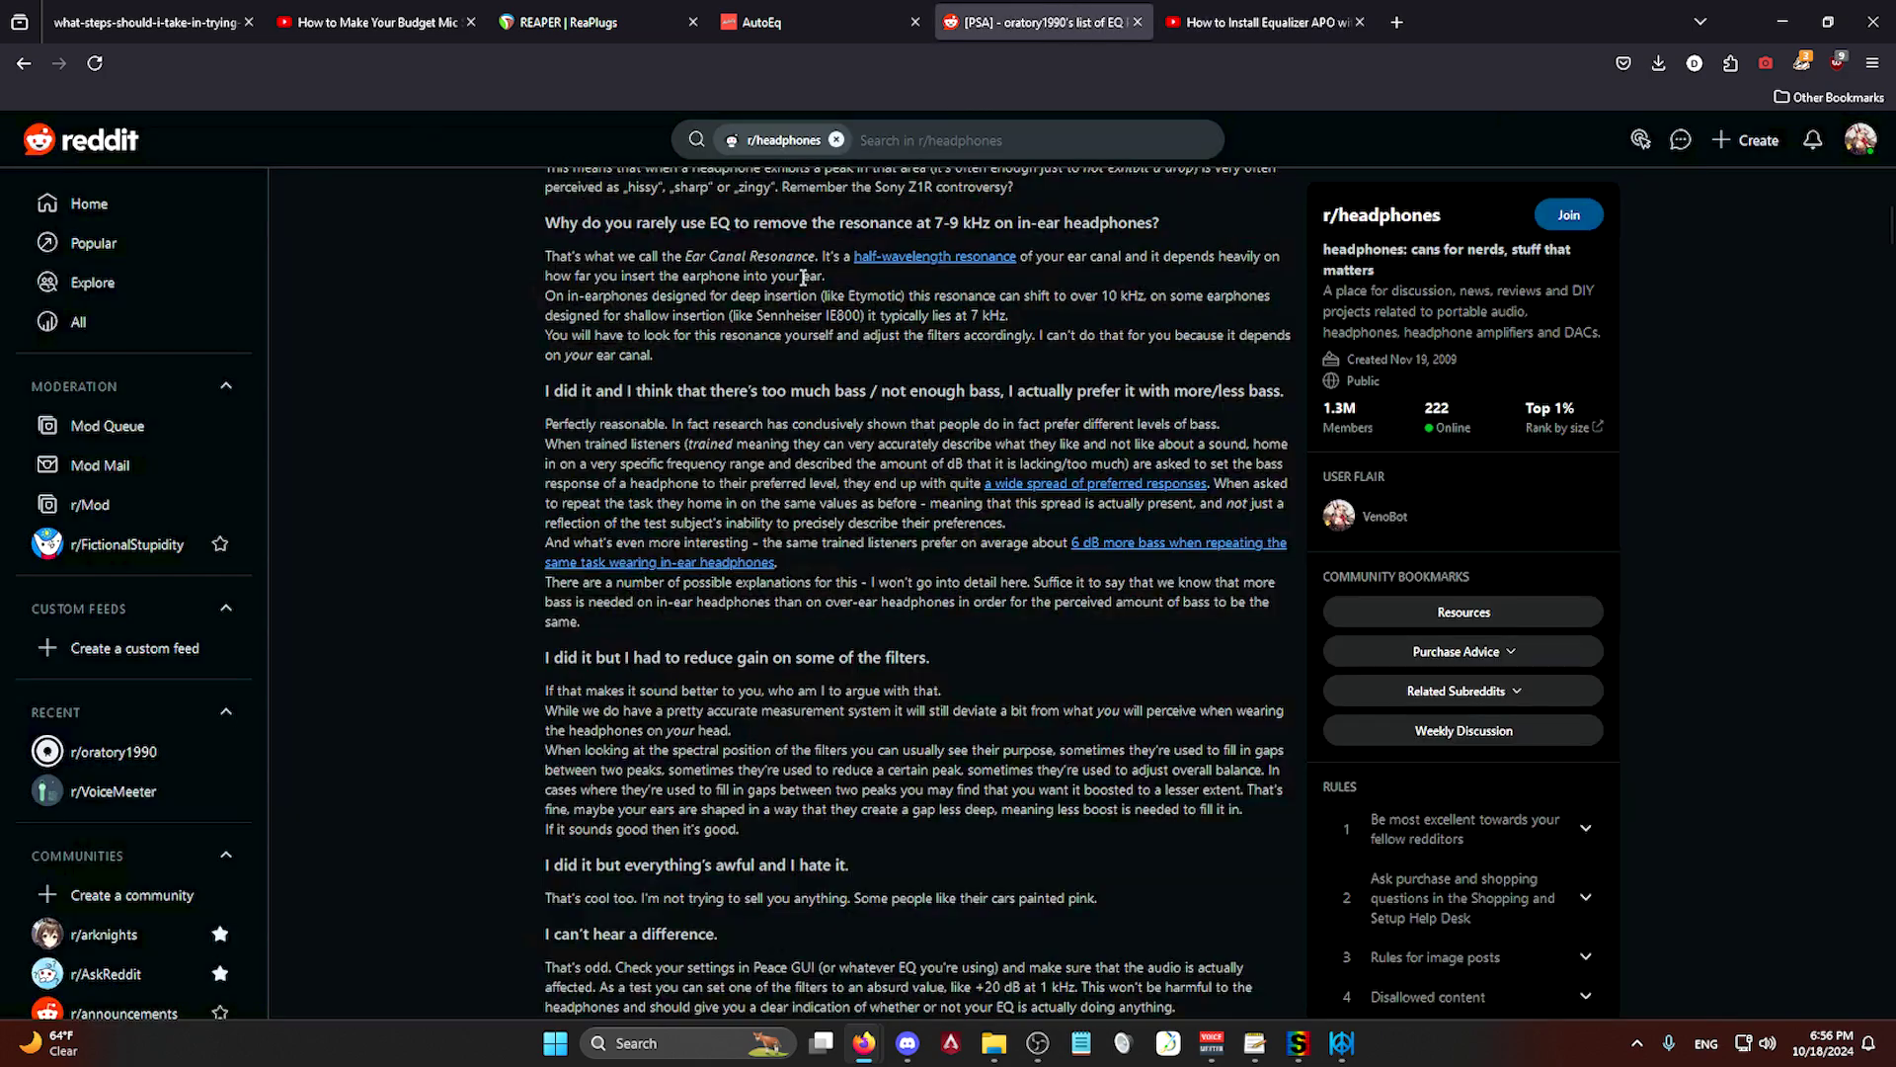
scroll(1022, 444, "up", 5)
left_click(1244, 8)
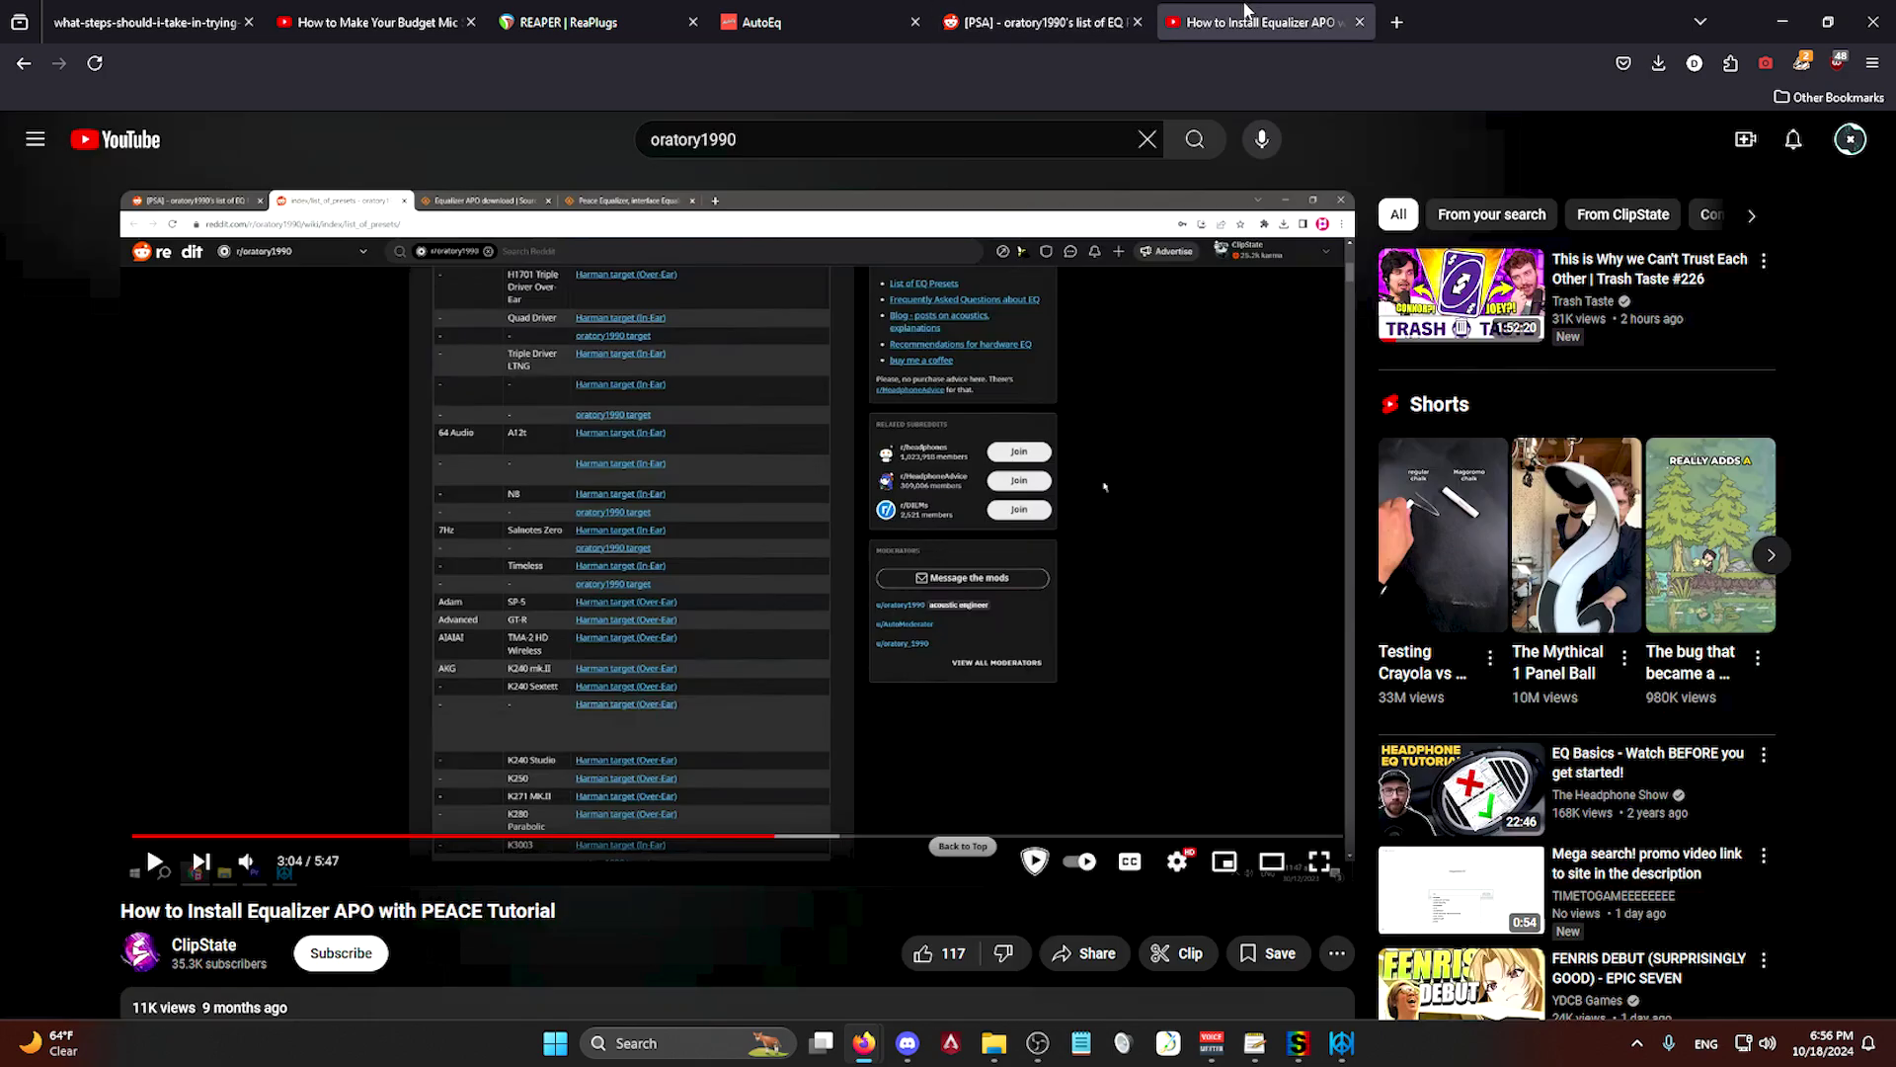
left_click(1298, 1043)
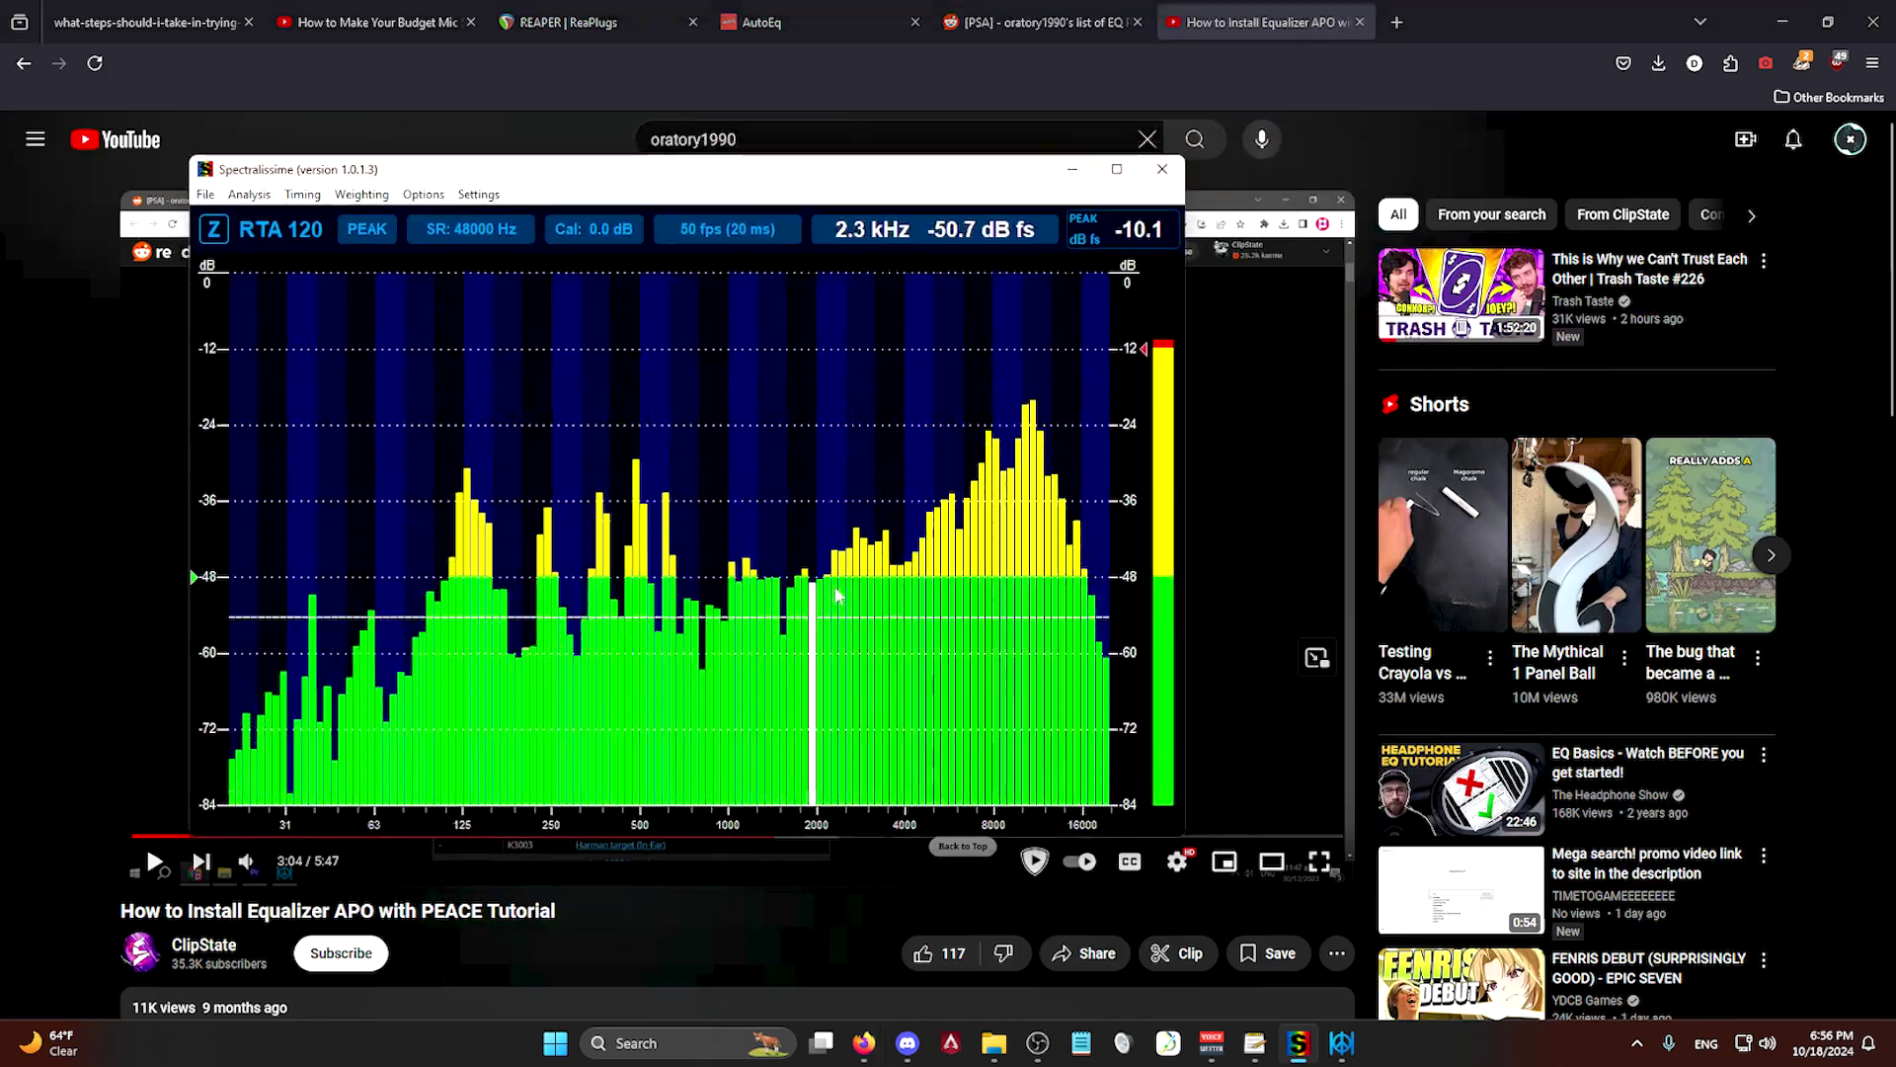
Step: Glance at the Voicemeeter Banana mixer, then switch back to the AutoEq 1MORE Dual Driver tab
mouse_move(1211, 1027)
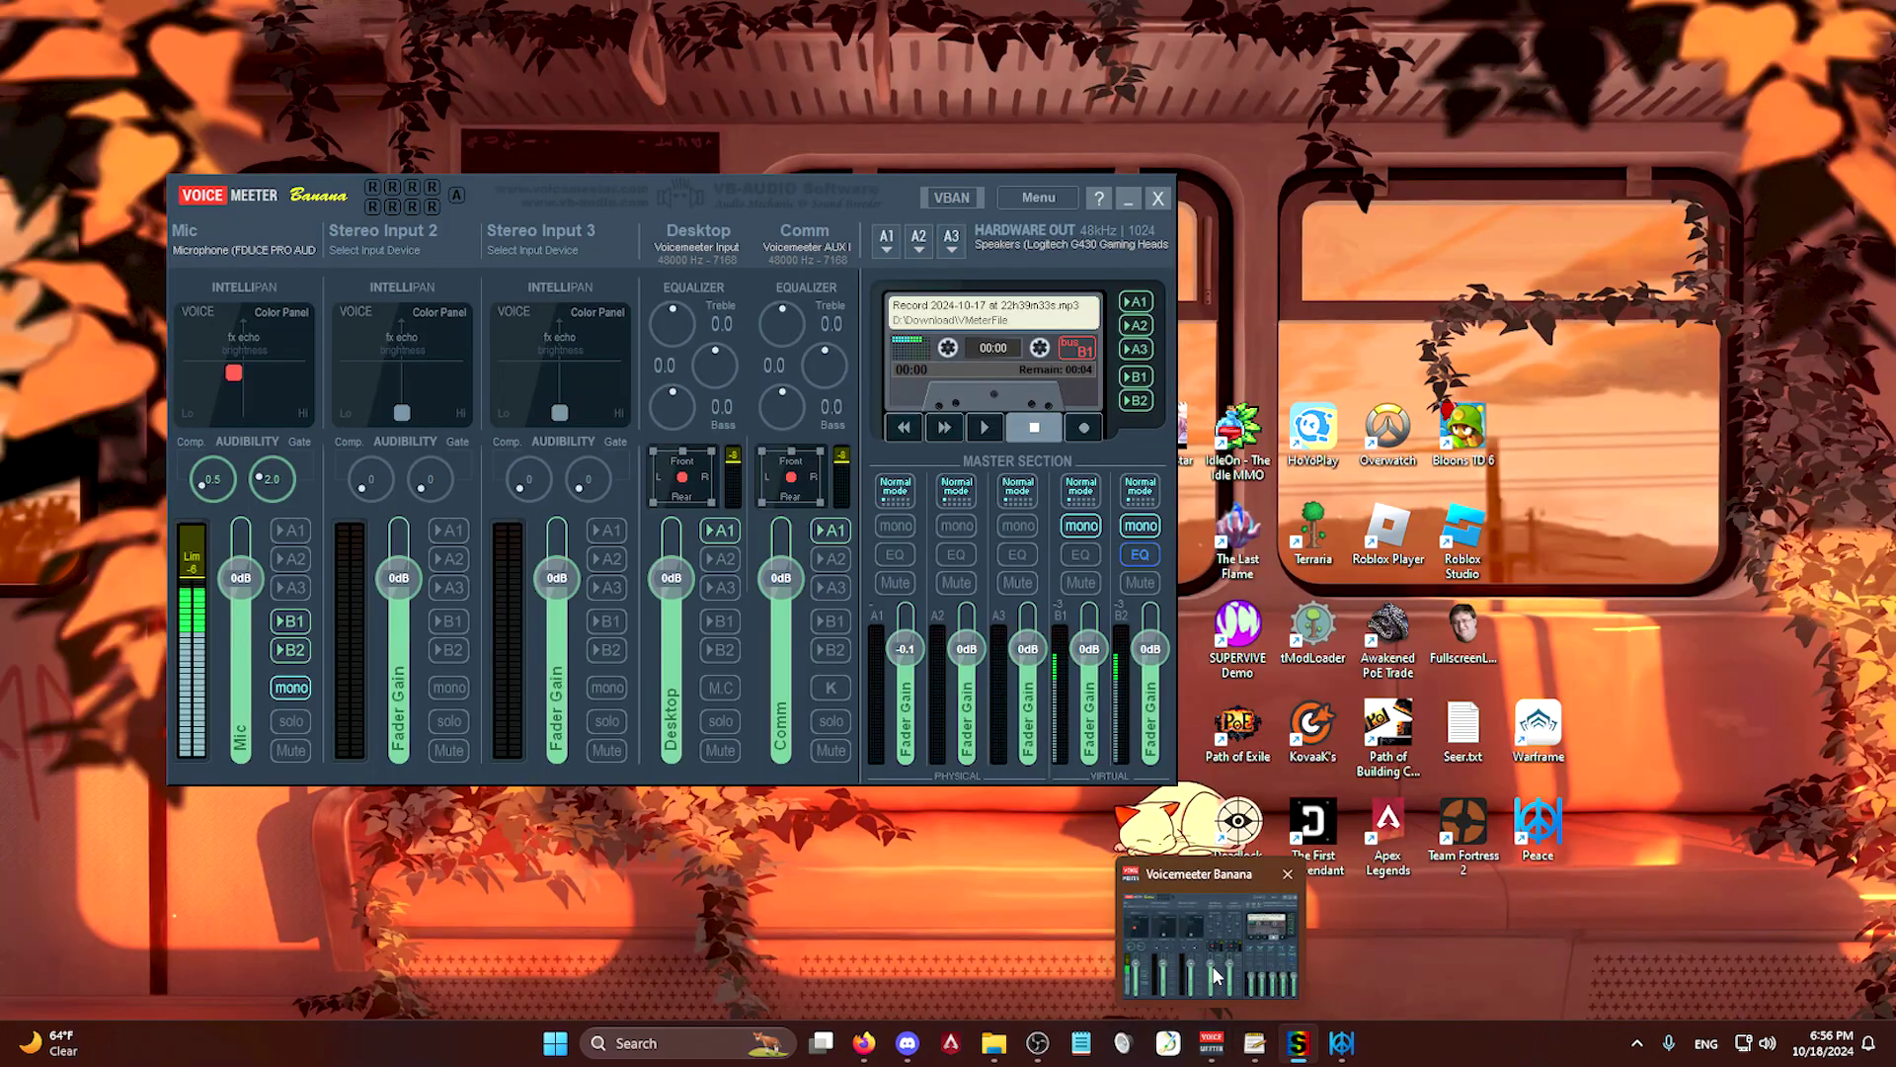
left_click(1207, 938)
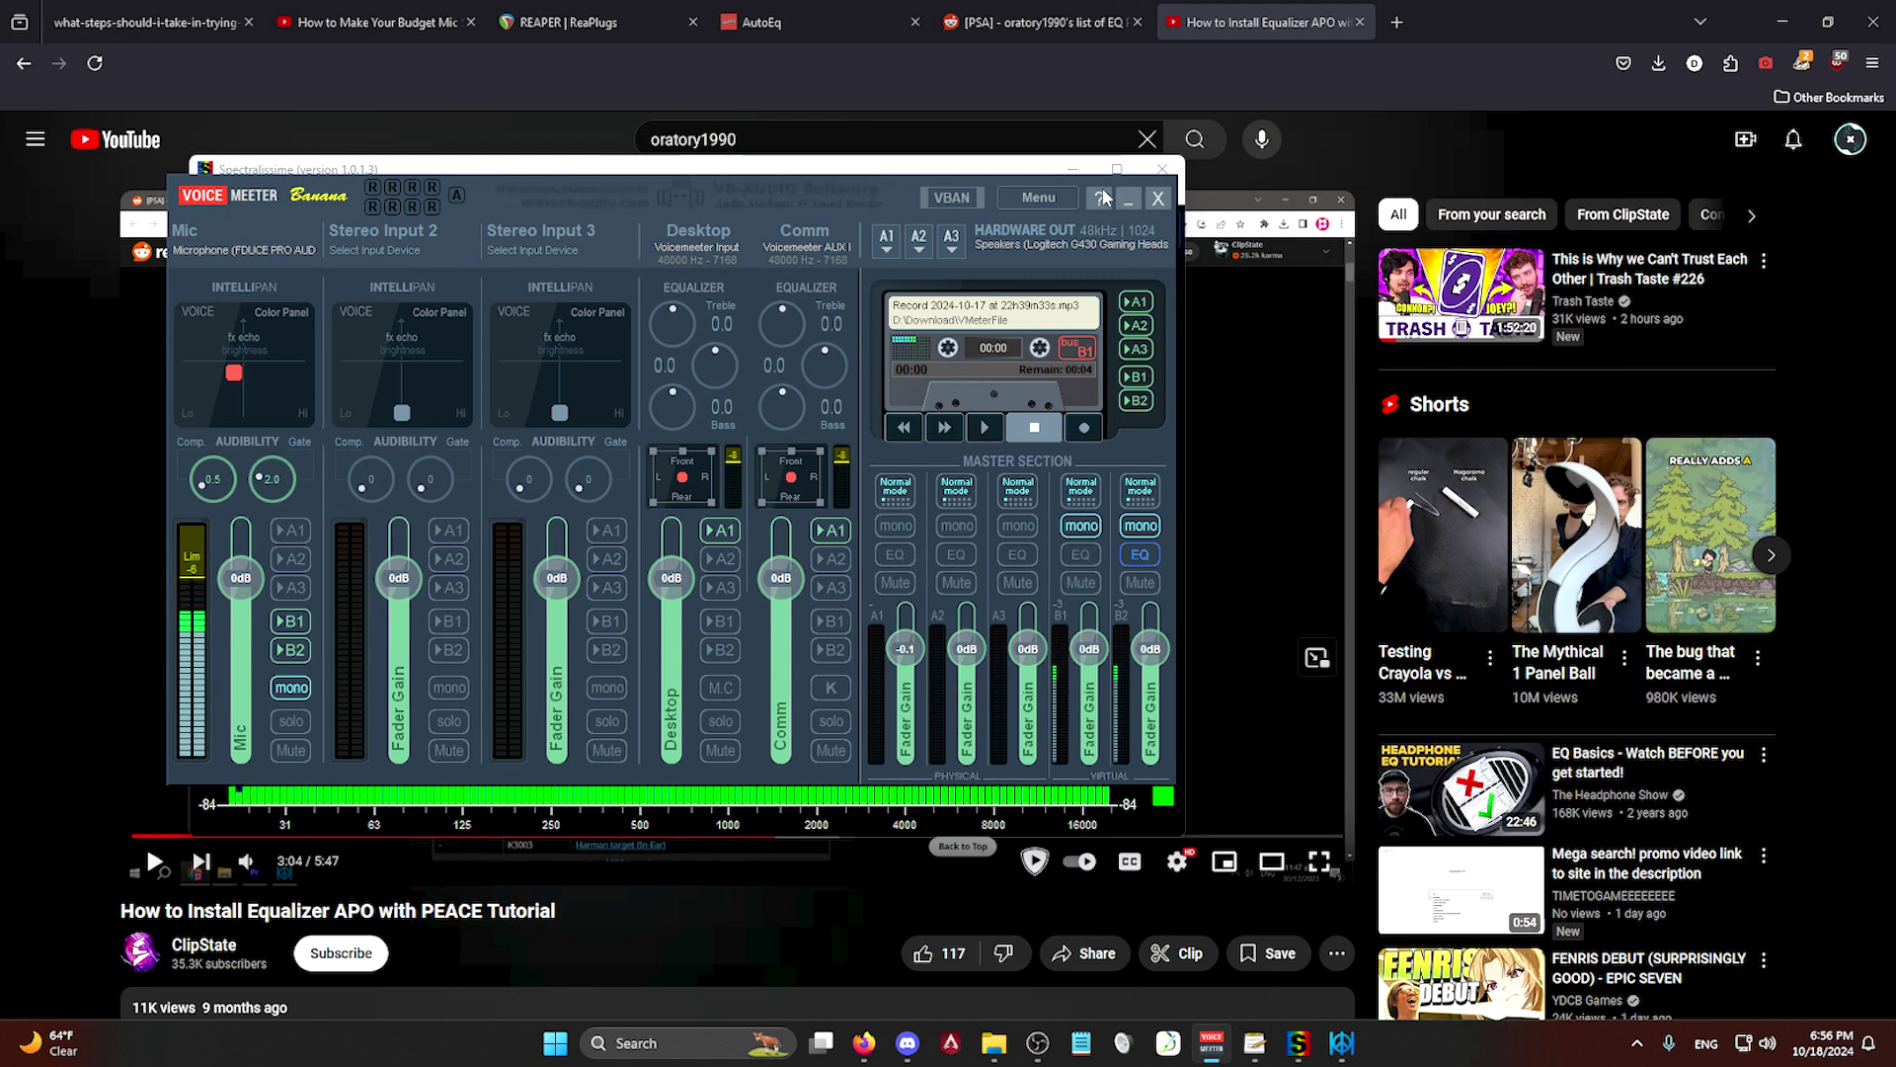
key("ctrl+shift+Tab")
key("ctrl+shift+Tab")
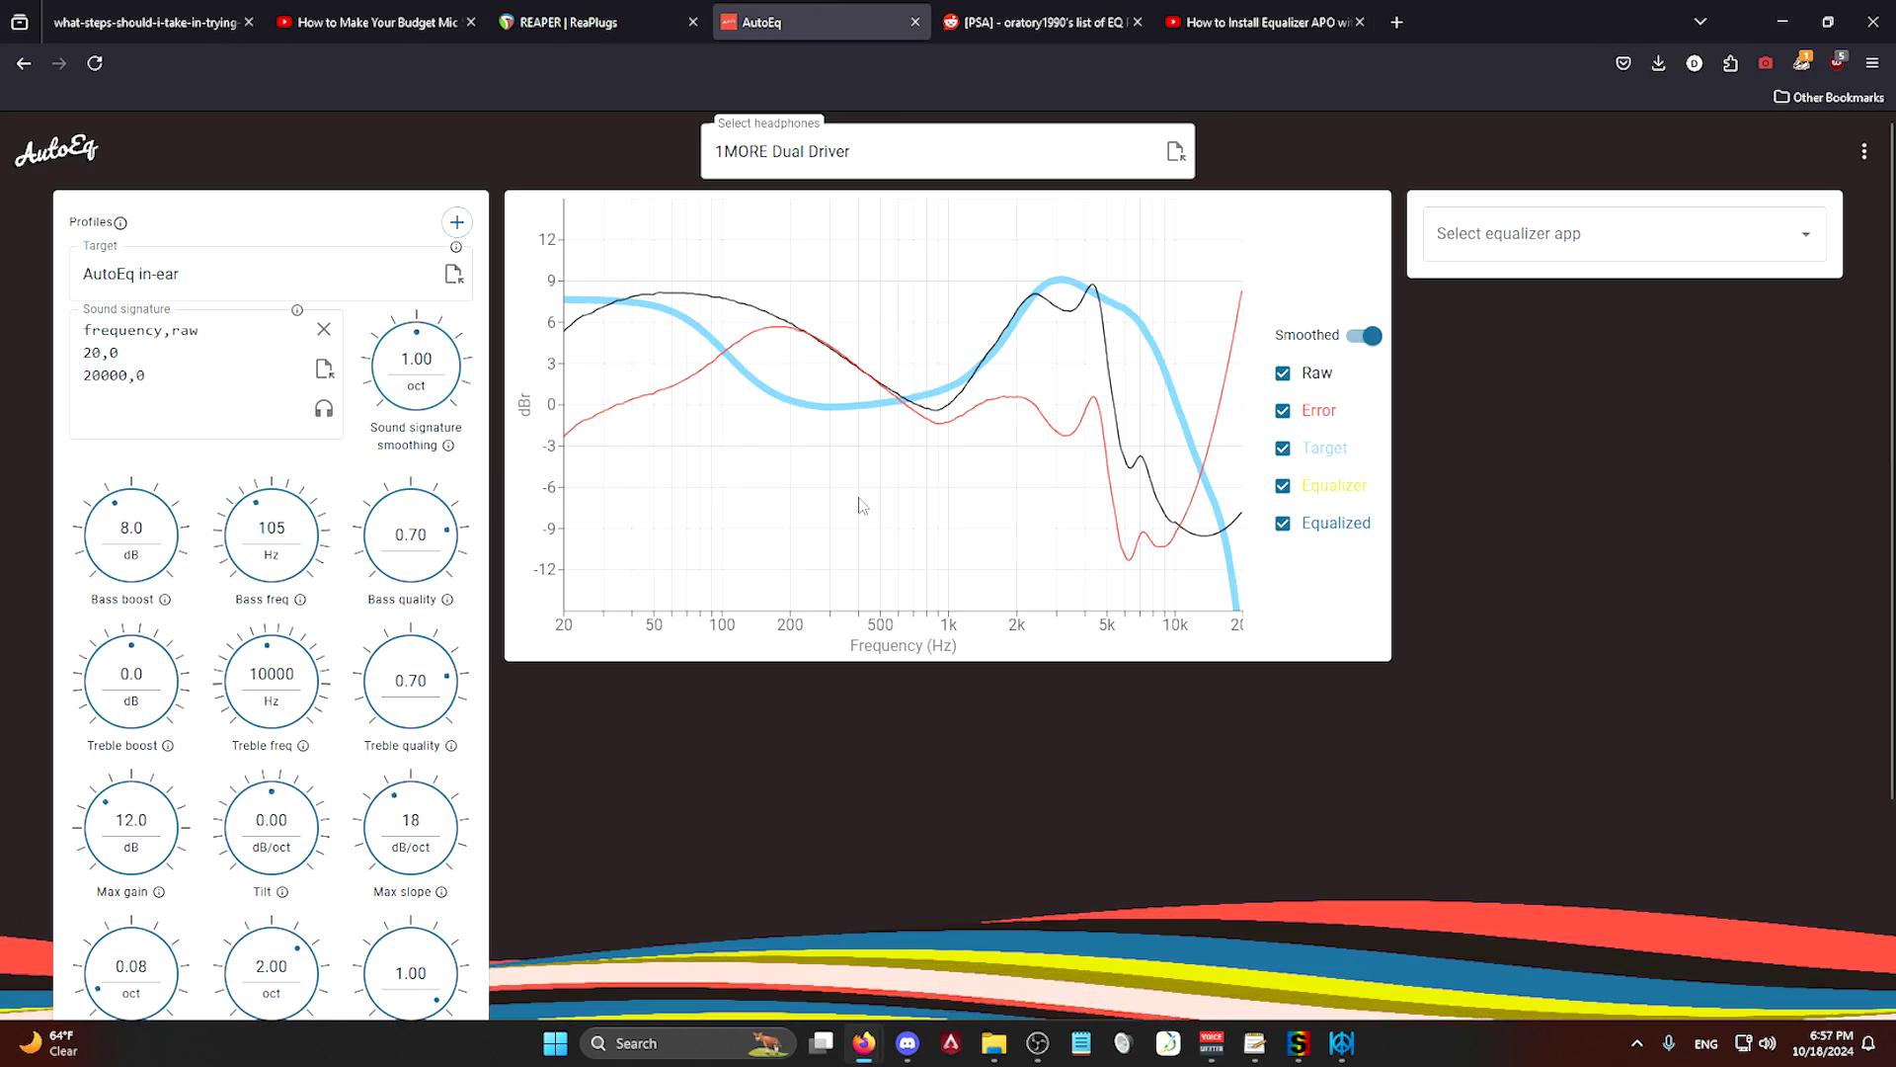
Step: Seek the budget mic tutorial to the ReaPlugs download part at 5:44, then open Voicemeeter's bus B2 equalizer
key("ctrl+shift+Tab")
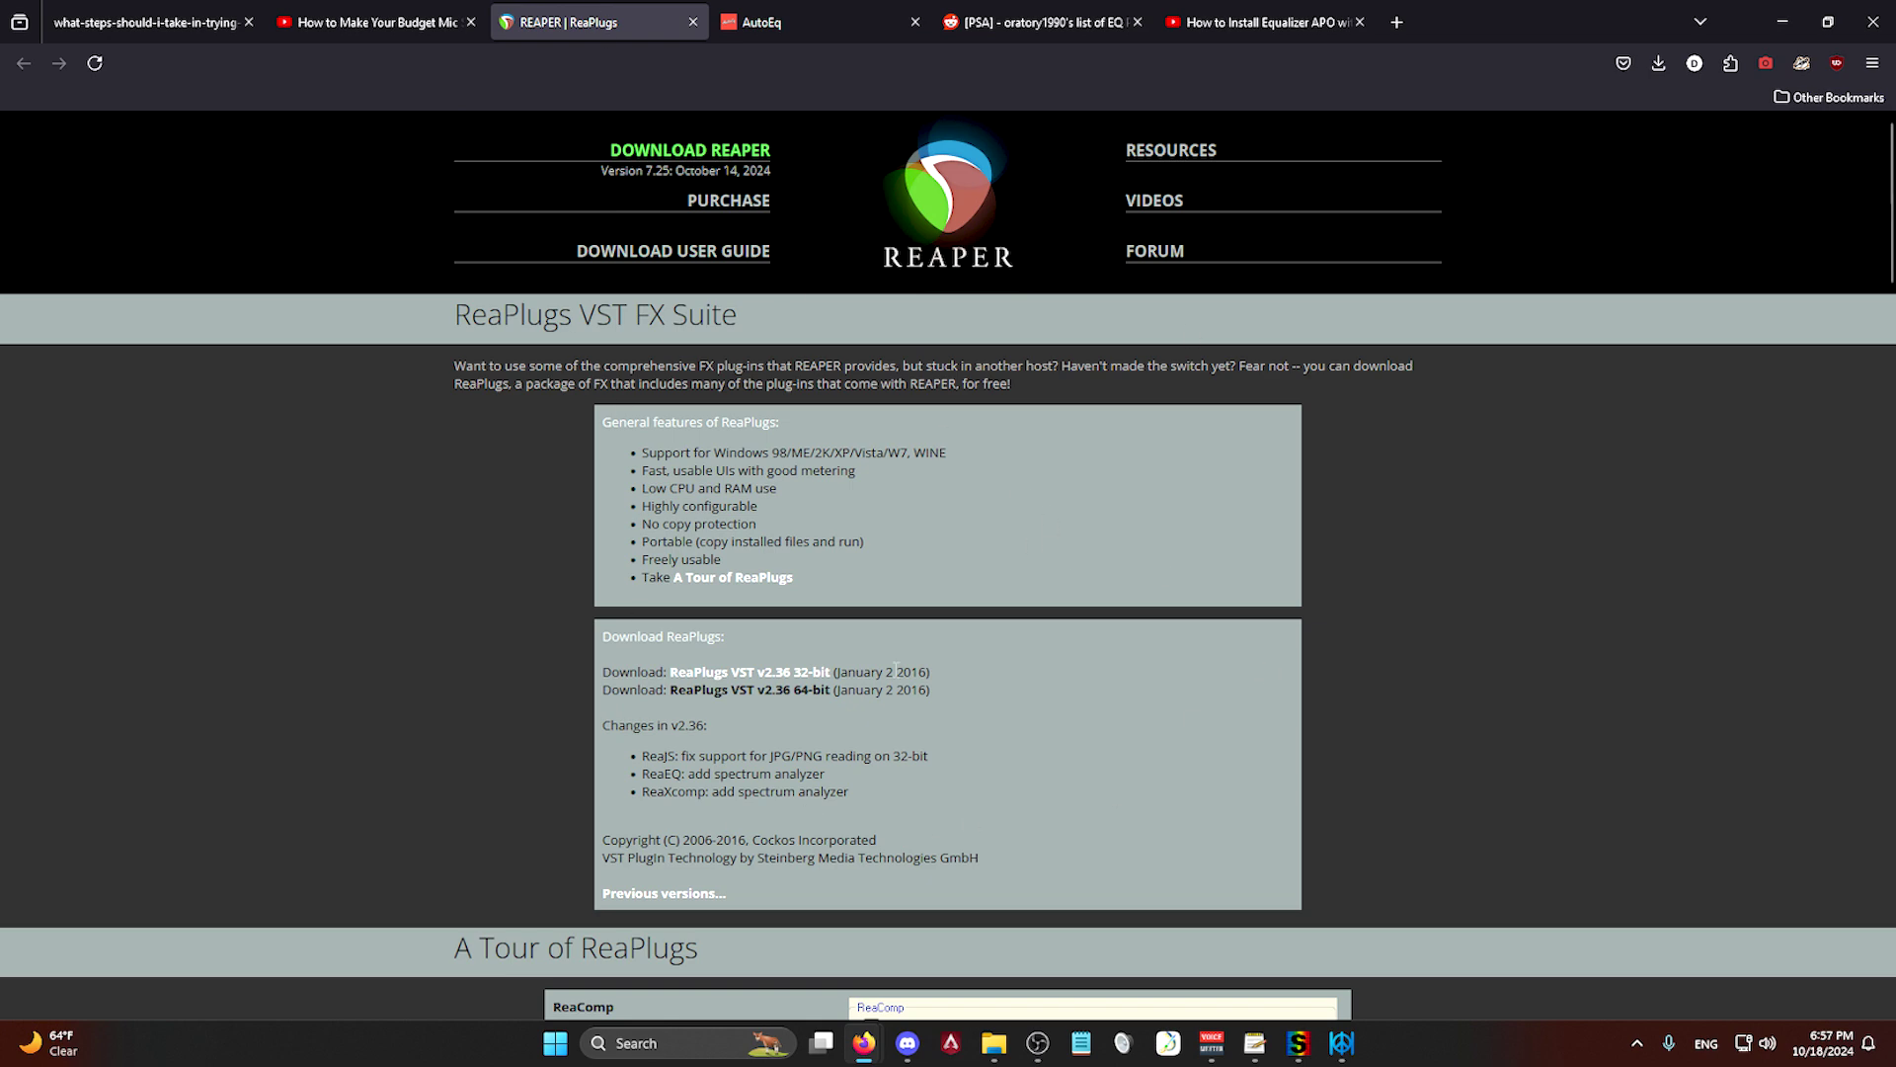
key("ctrl+shift+Tab")
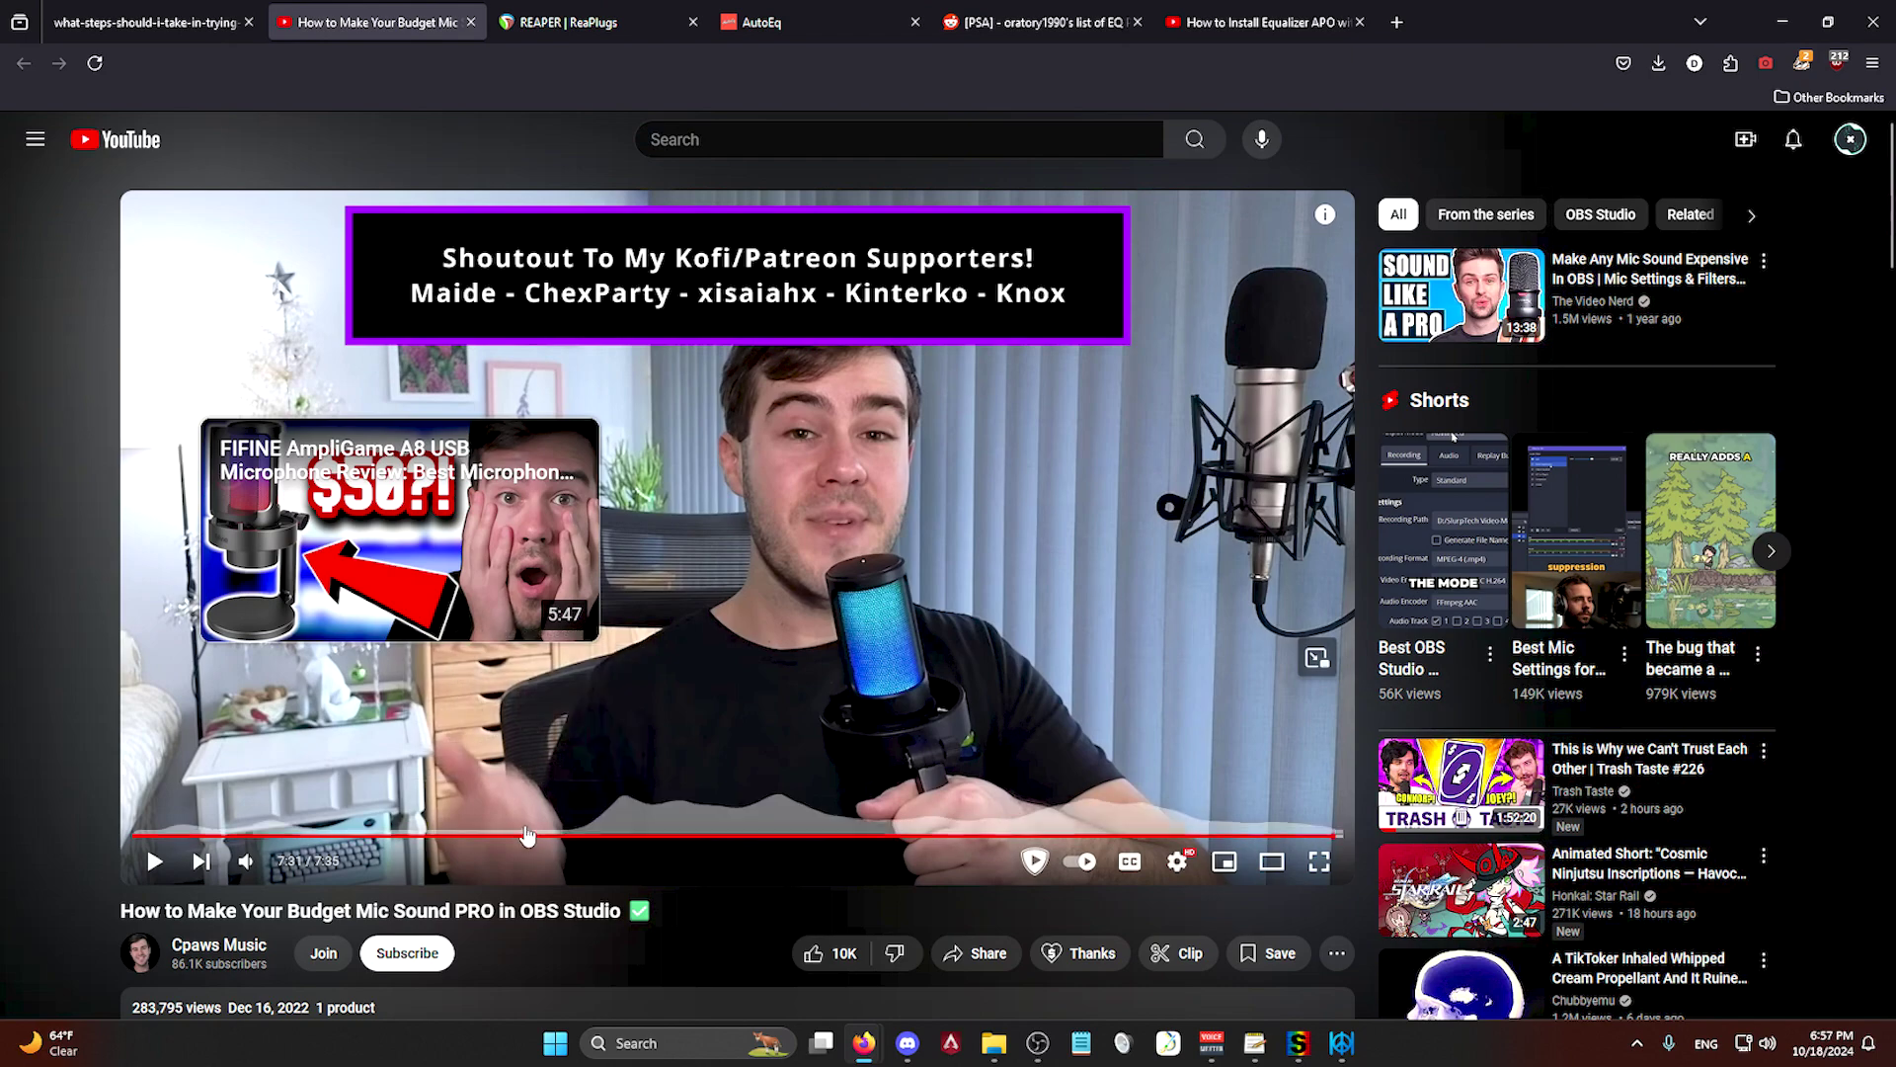
left_click(789, 835)
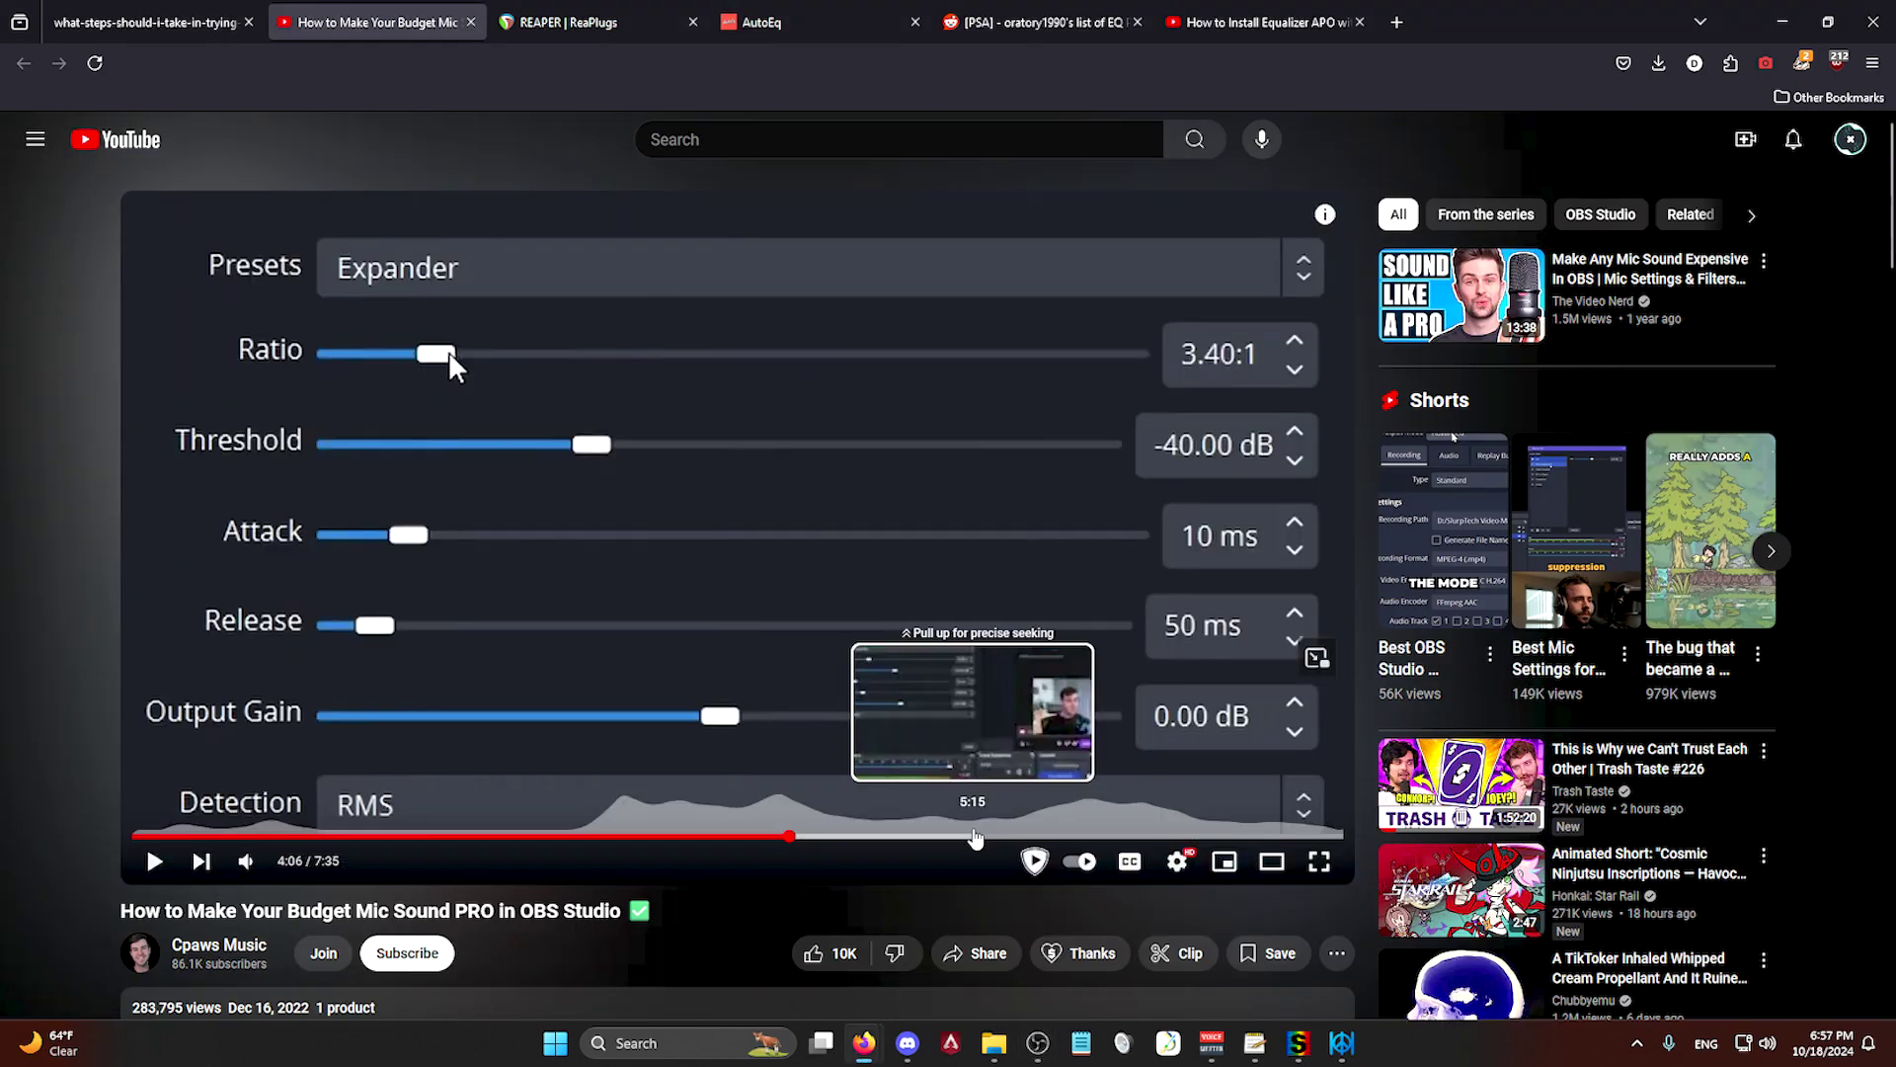
left_click(975, 836)
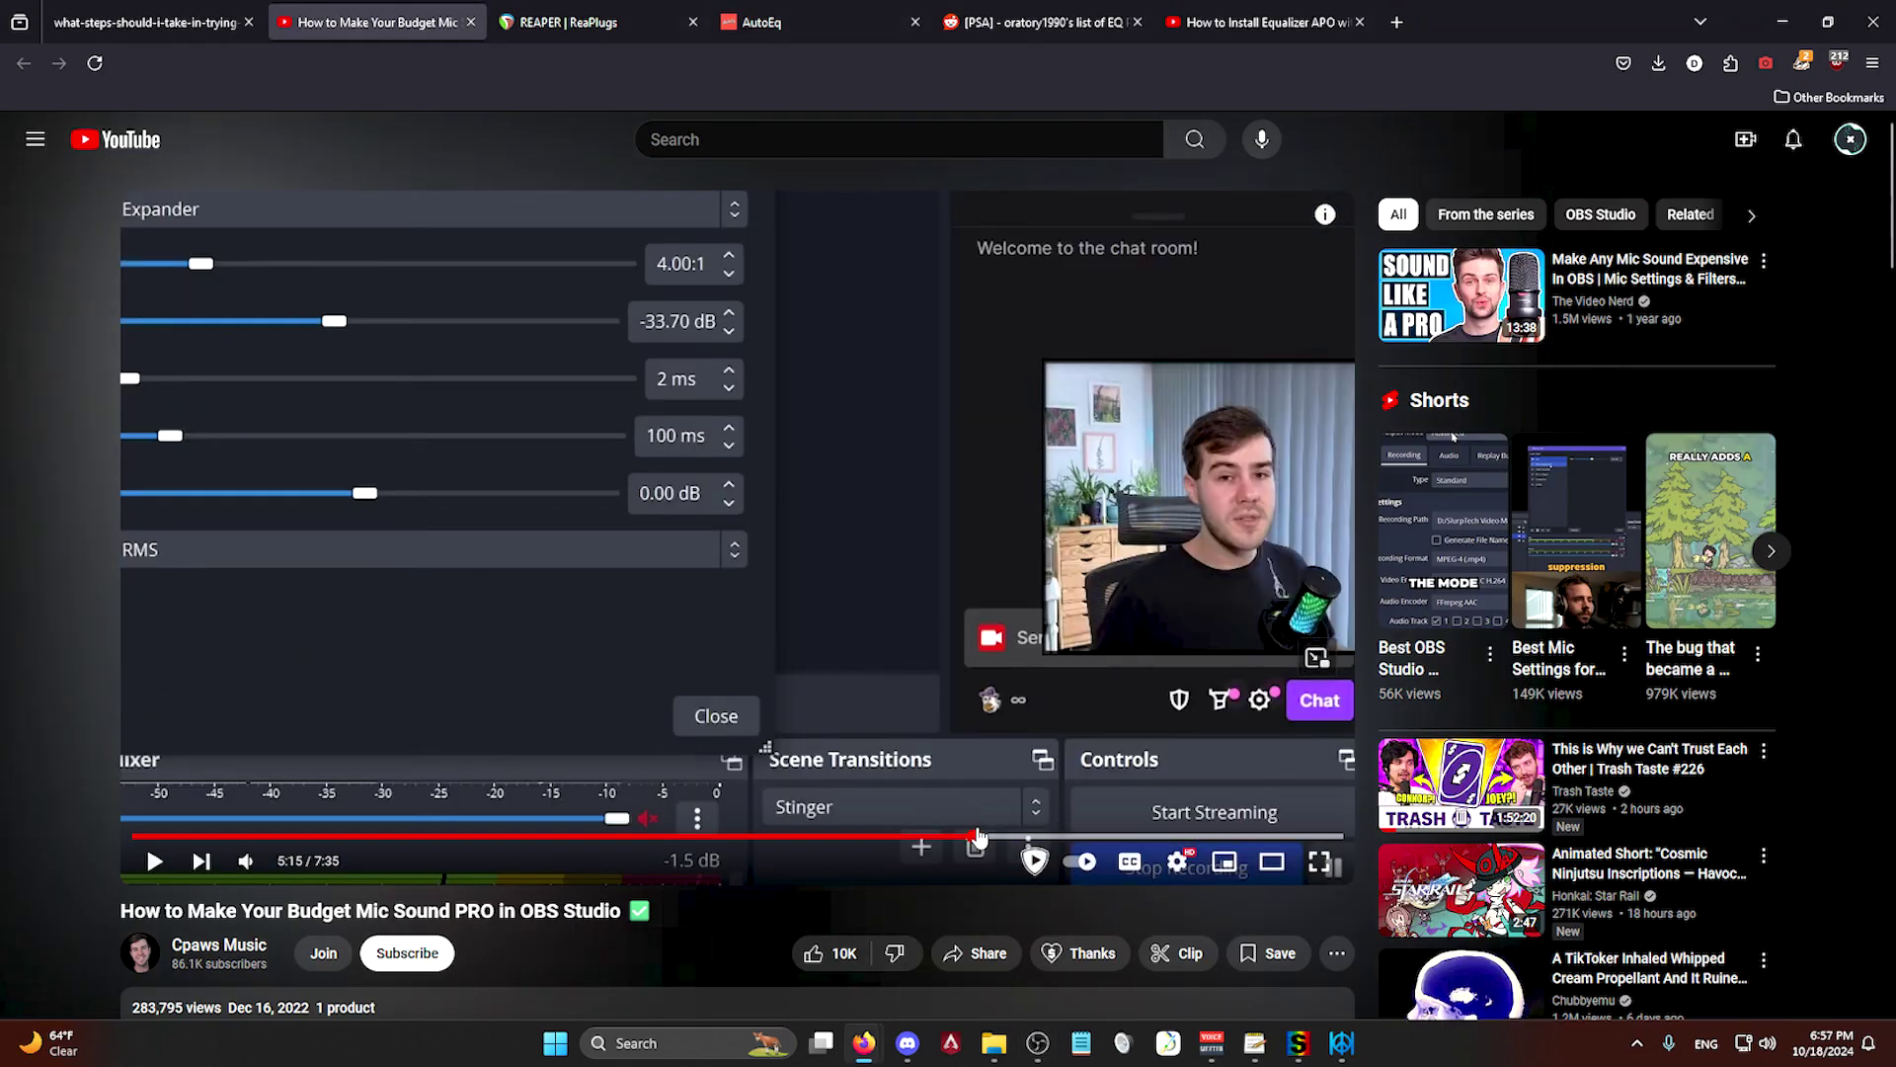
left_click(1000, 836)
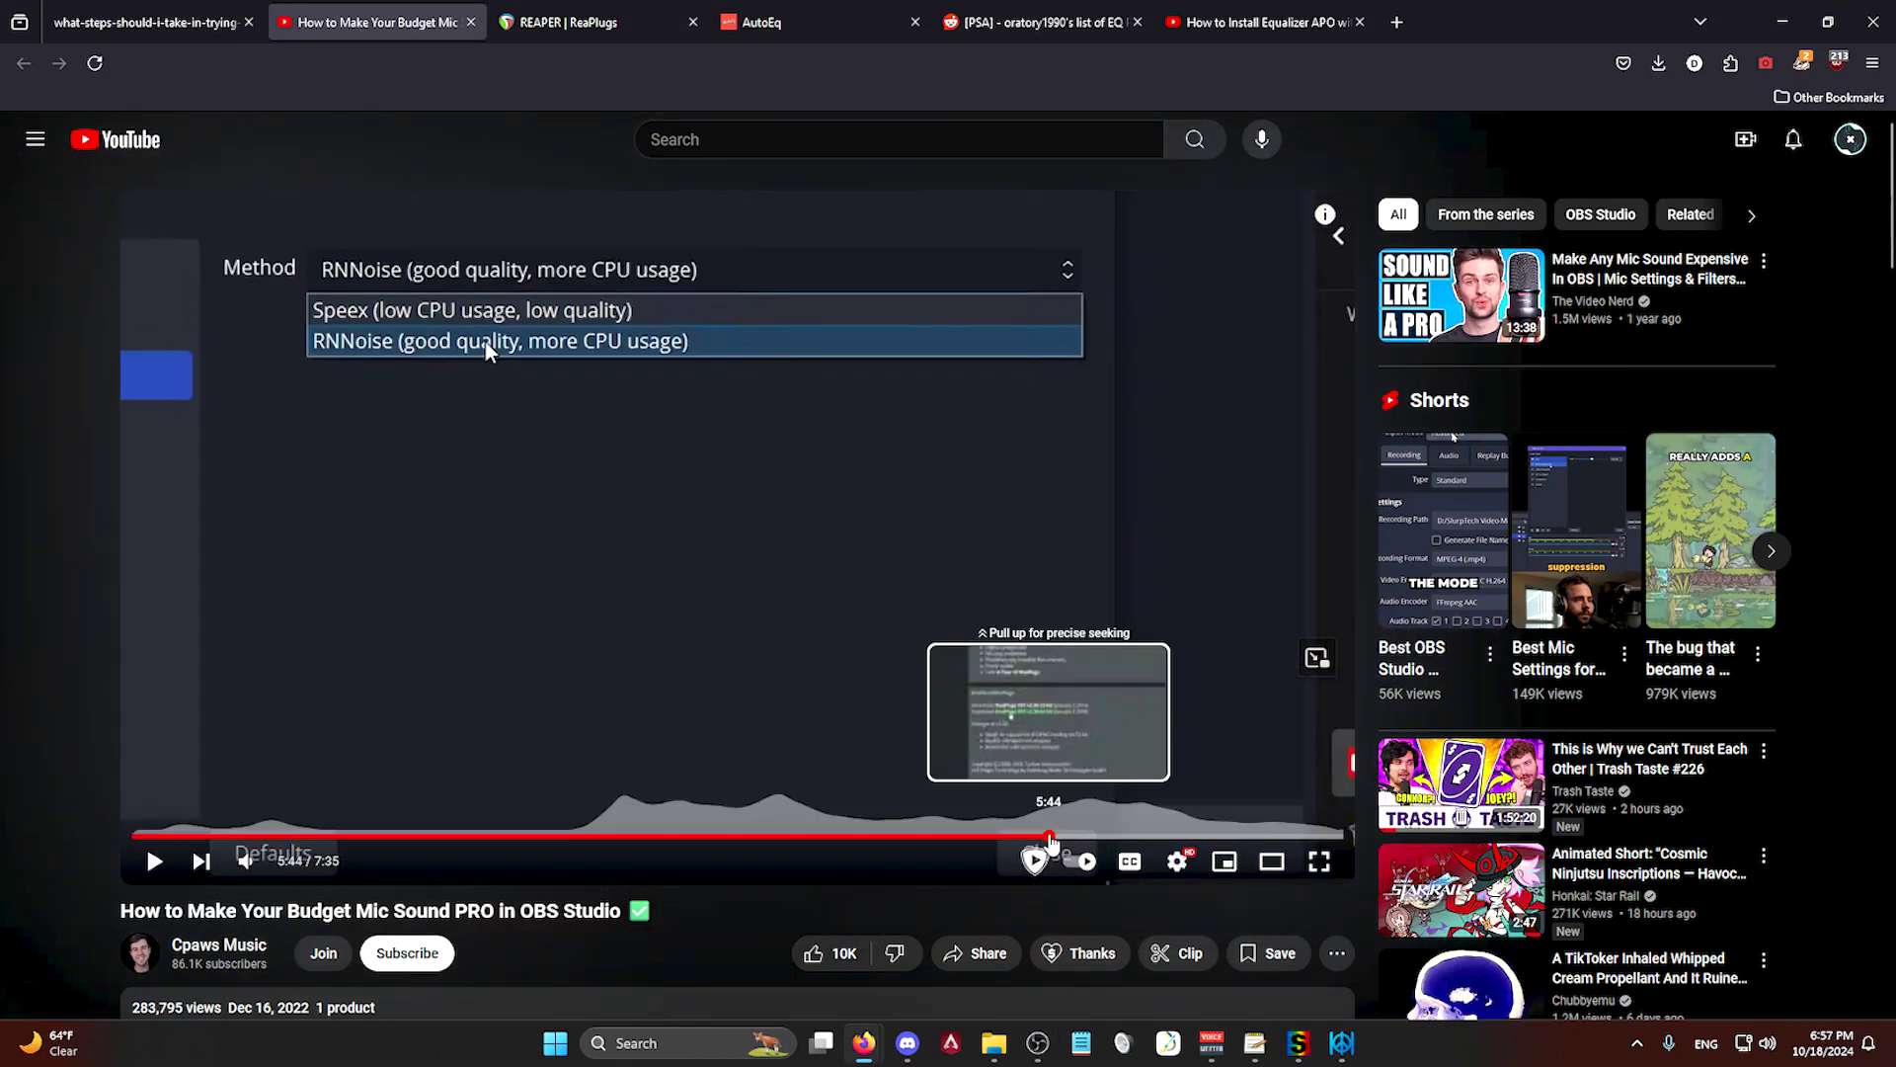
left_click(1048, 836)
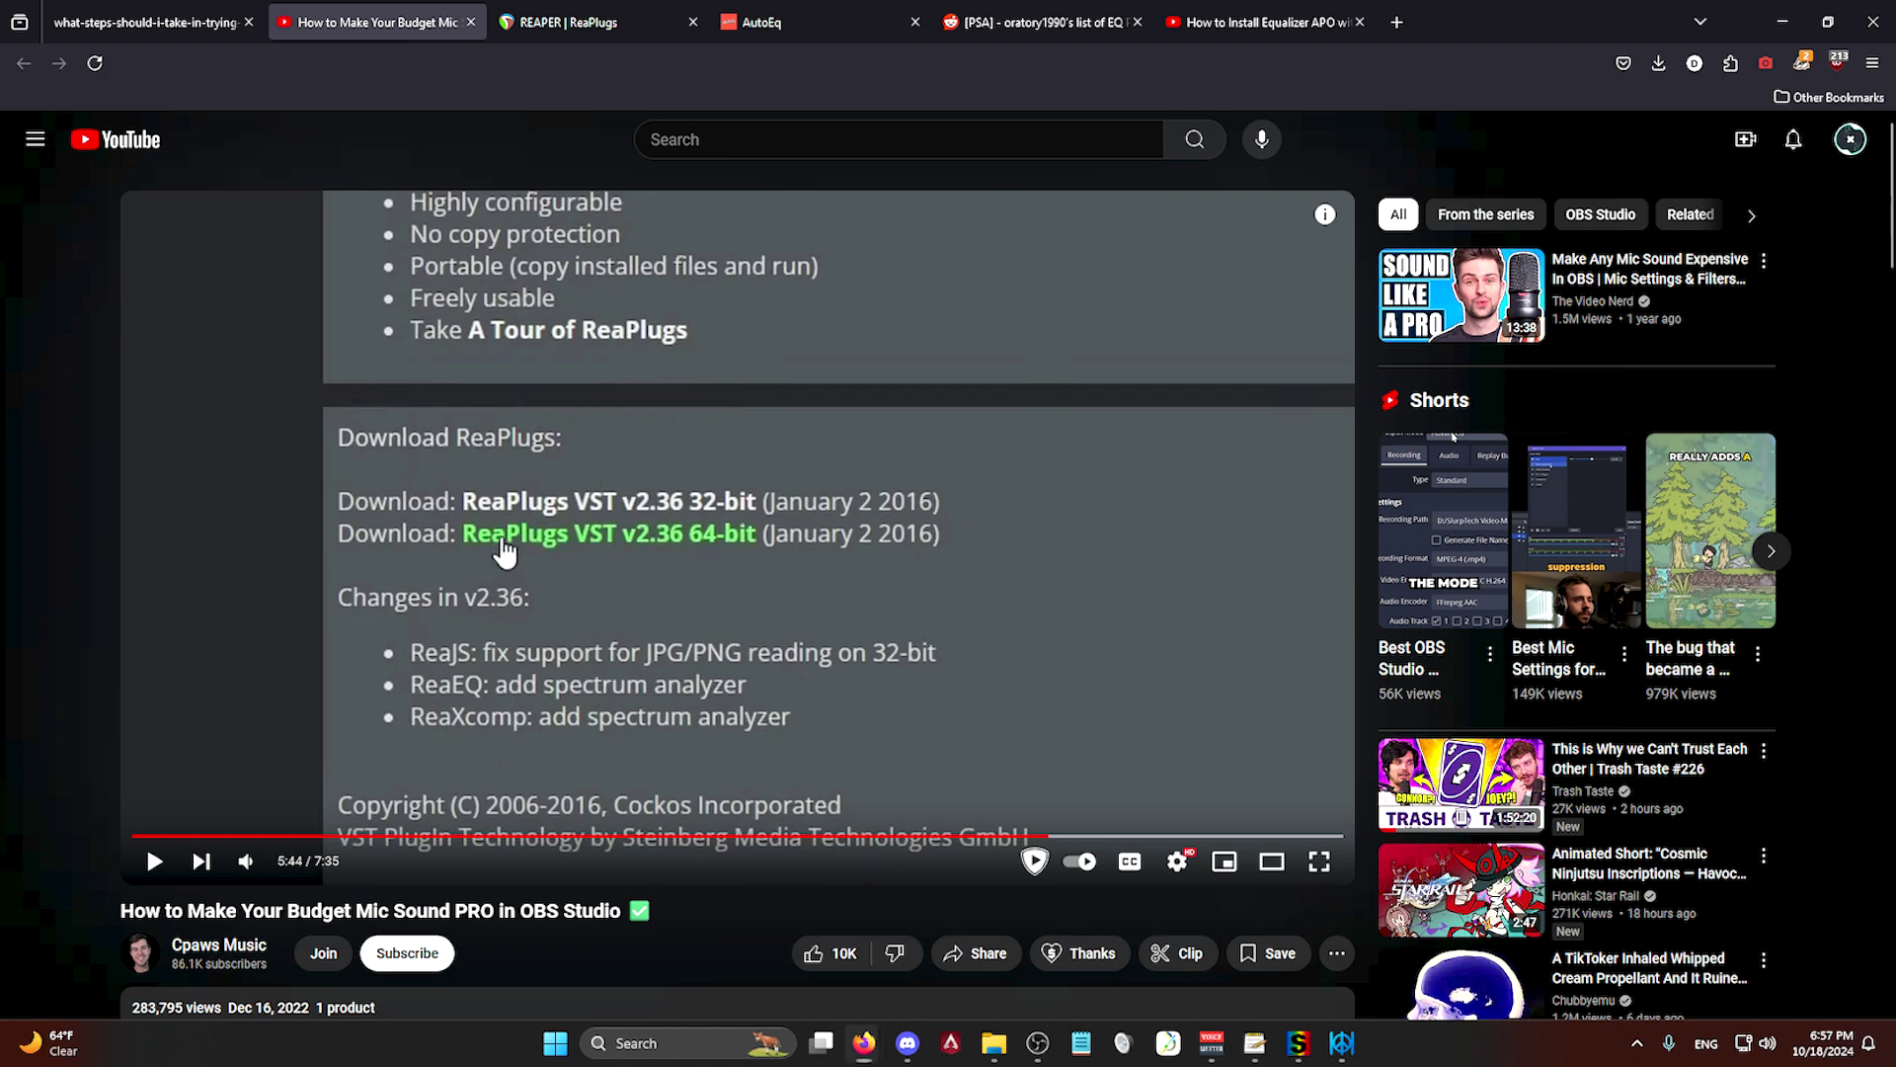
key("alt+Tab")
right_click(1130, 554)
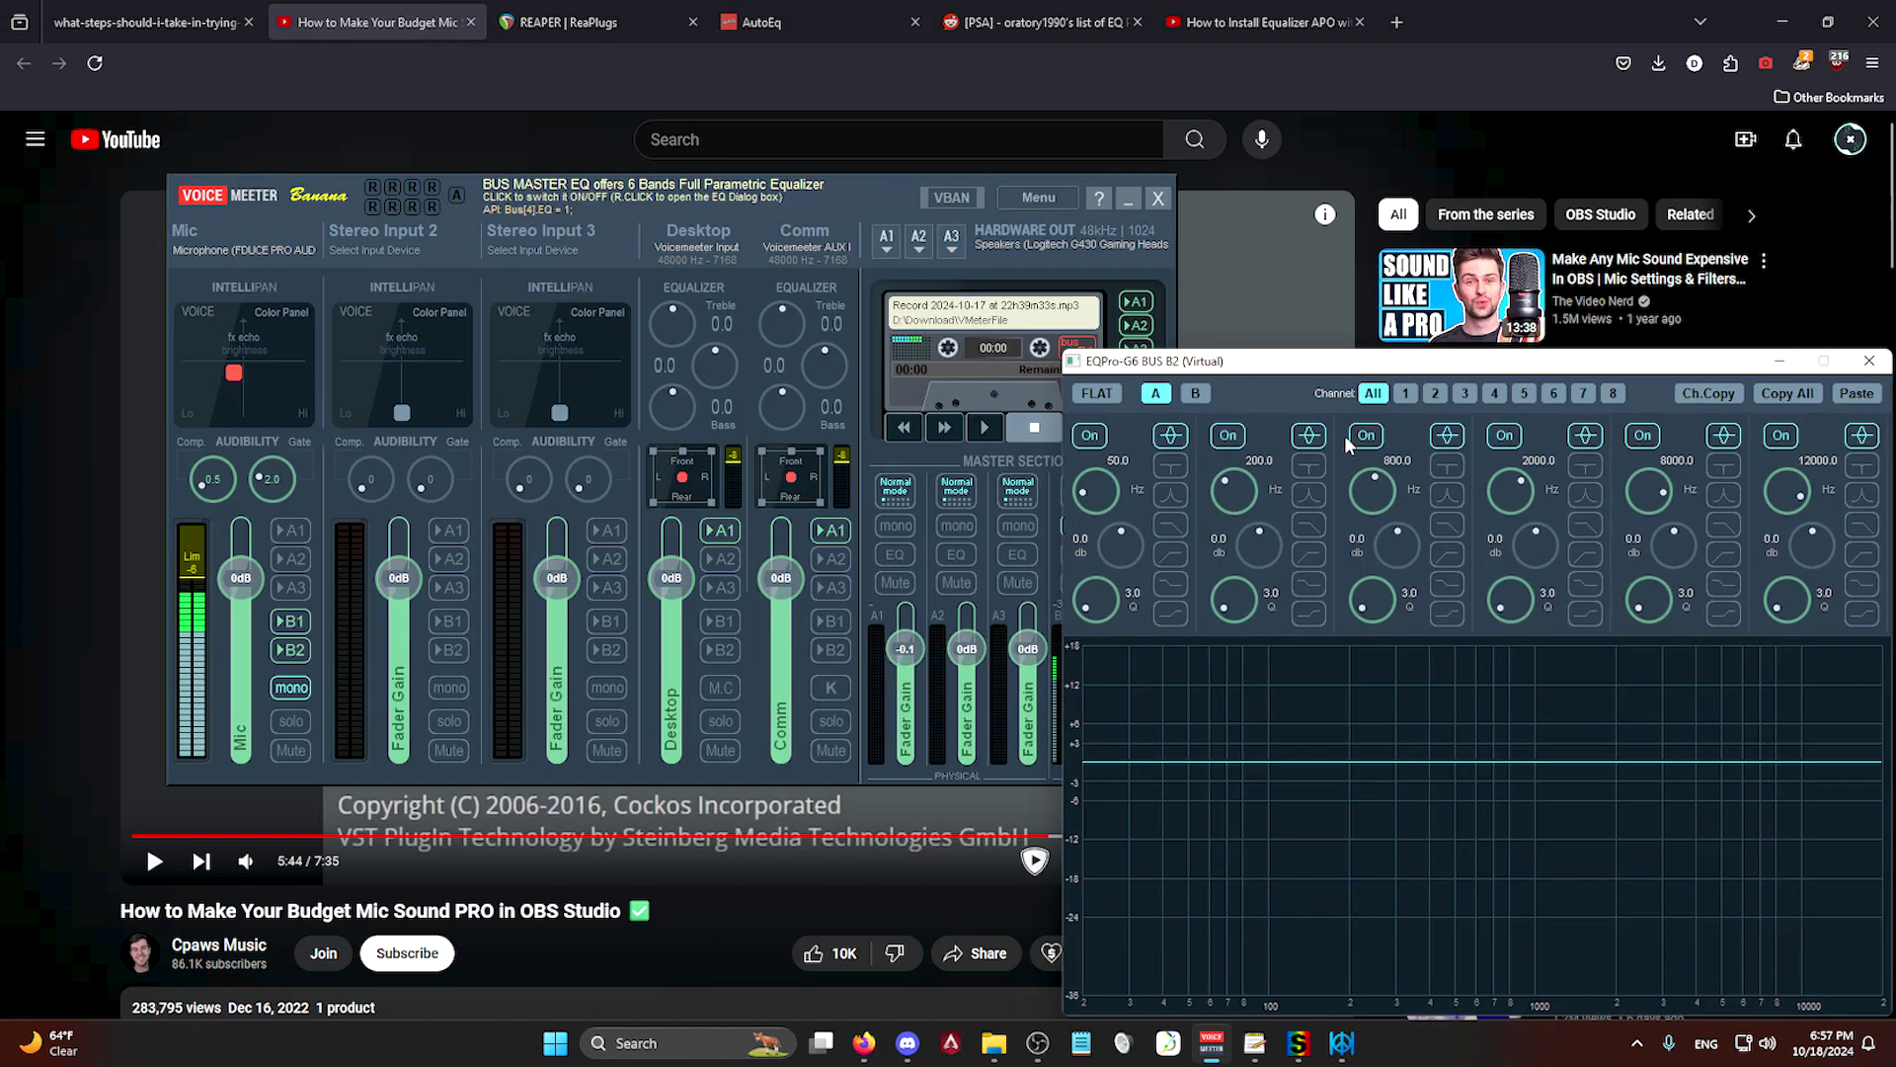
Step: Move the EQPro-G6 bus B2 equalizer aside, then skip the YouTube tutorial ahead
left_click_drag(1284, 361, 461, 221)
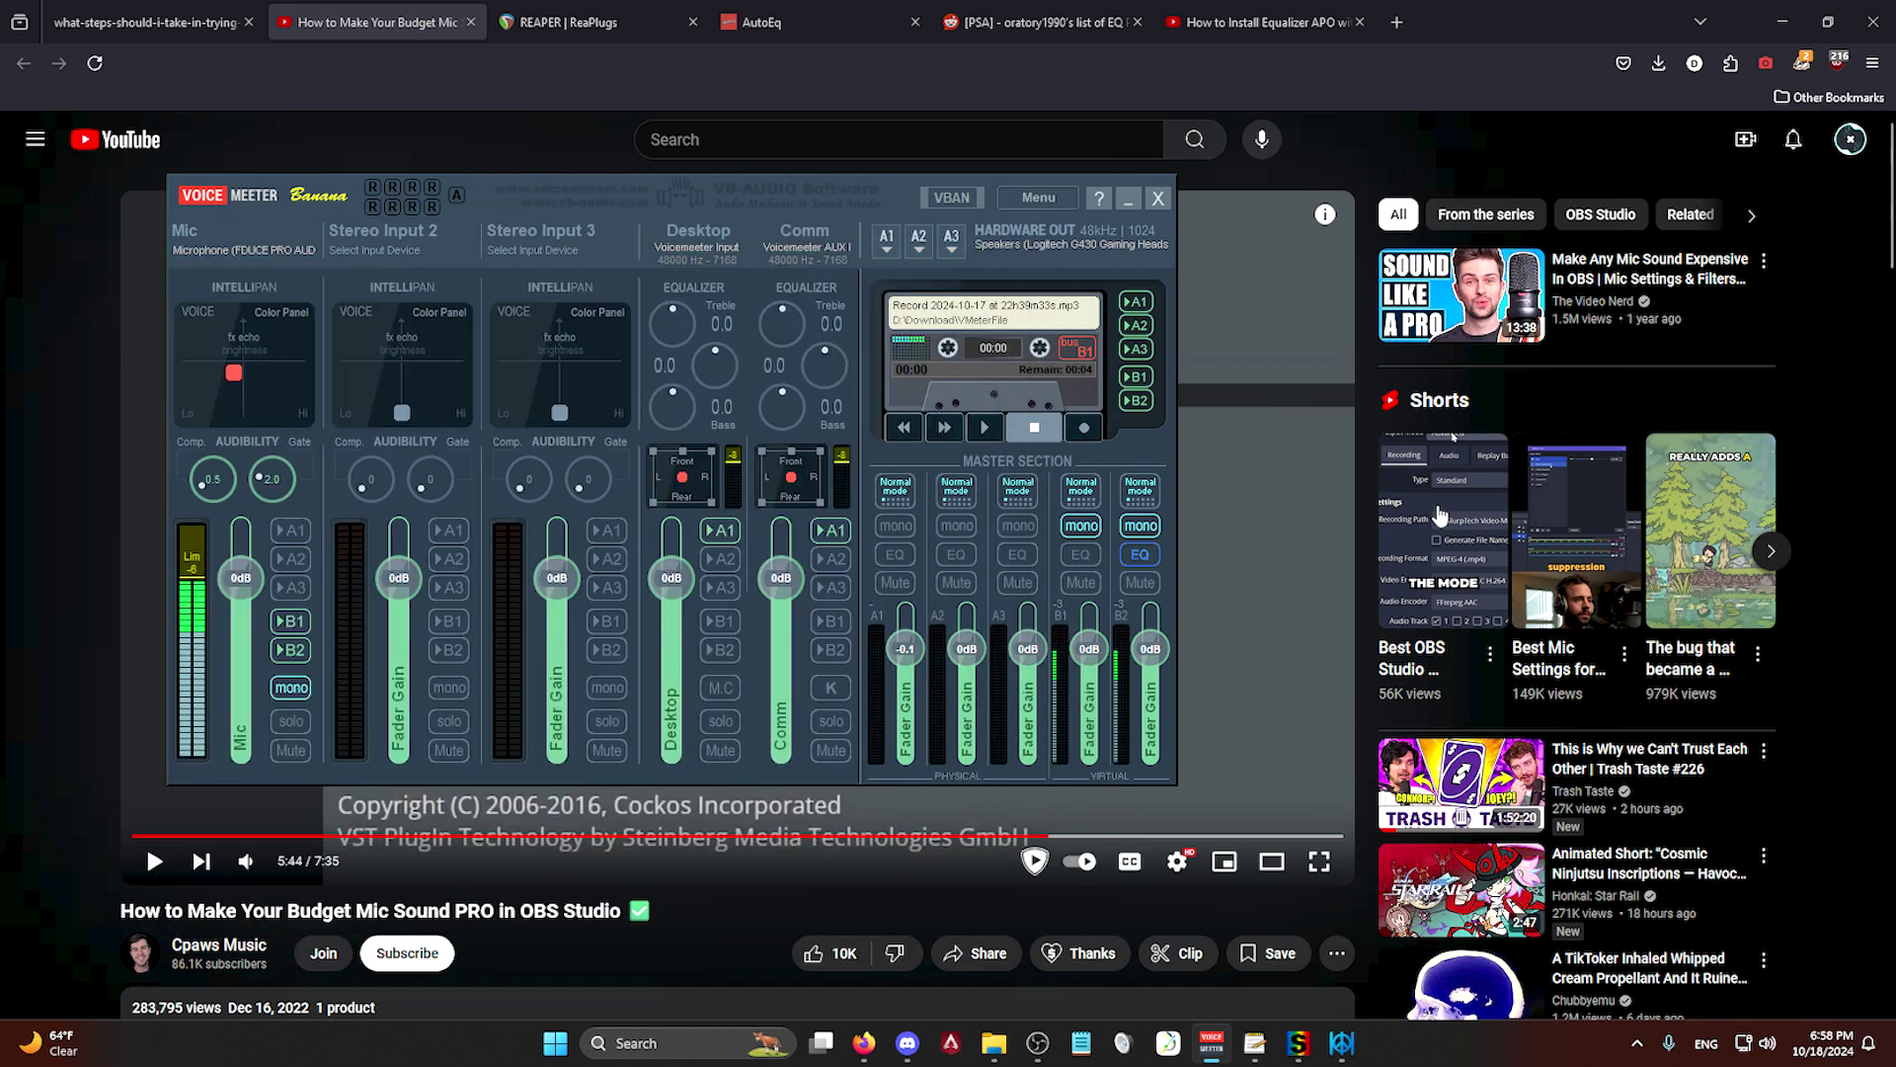
left_click(1099, 837)
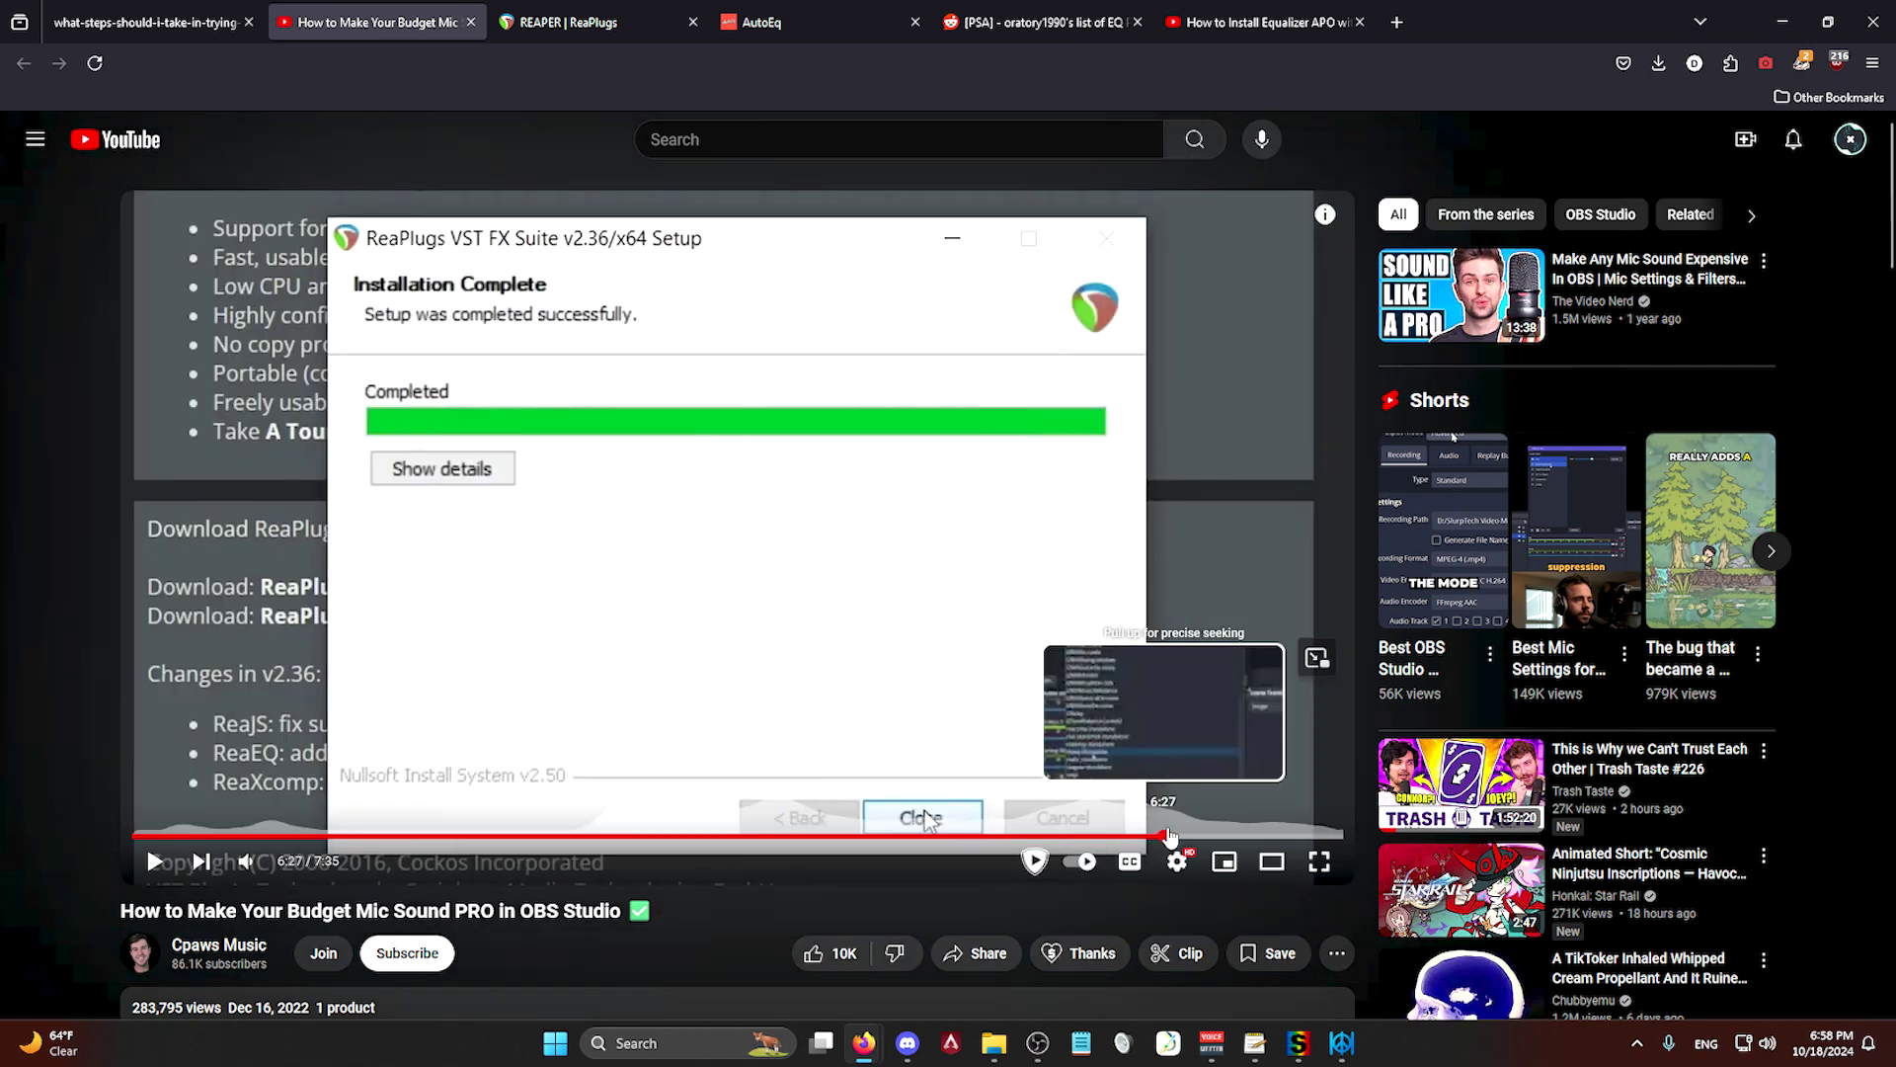
Step: Seek the tutorial to the ReaEQ section at 6:38, then return to the AutoEq page
left_click(1196, 834)
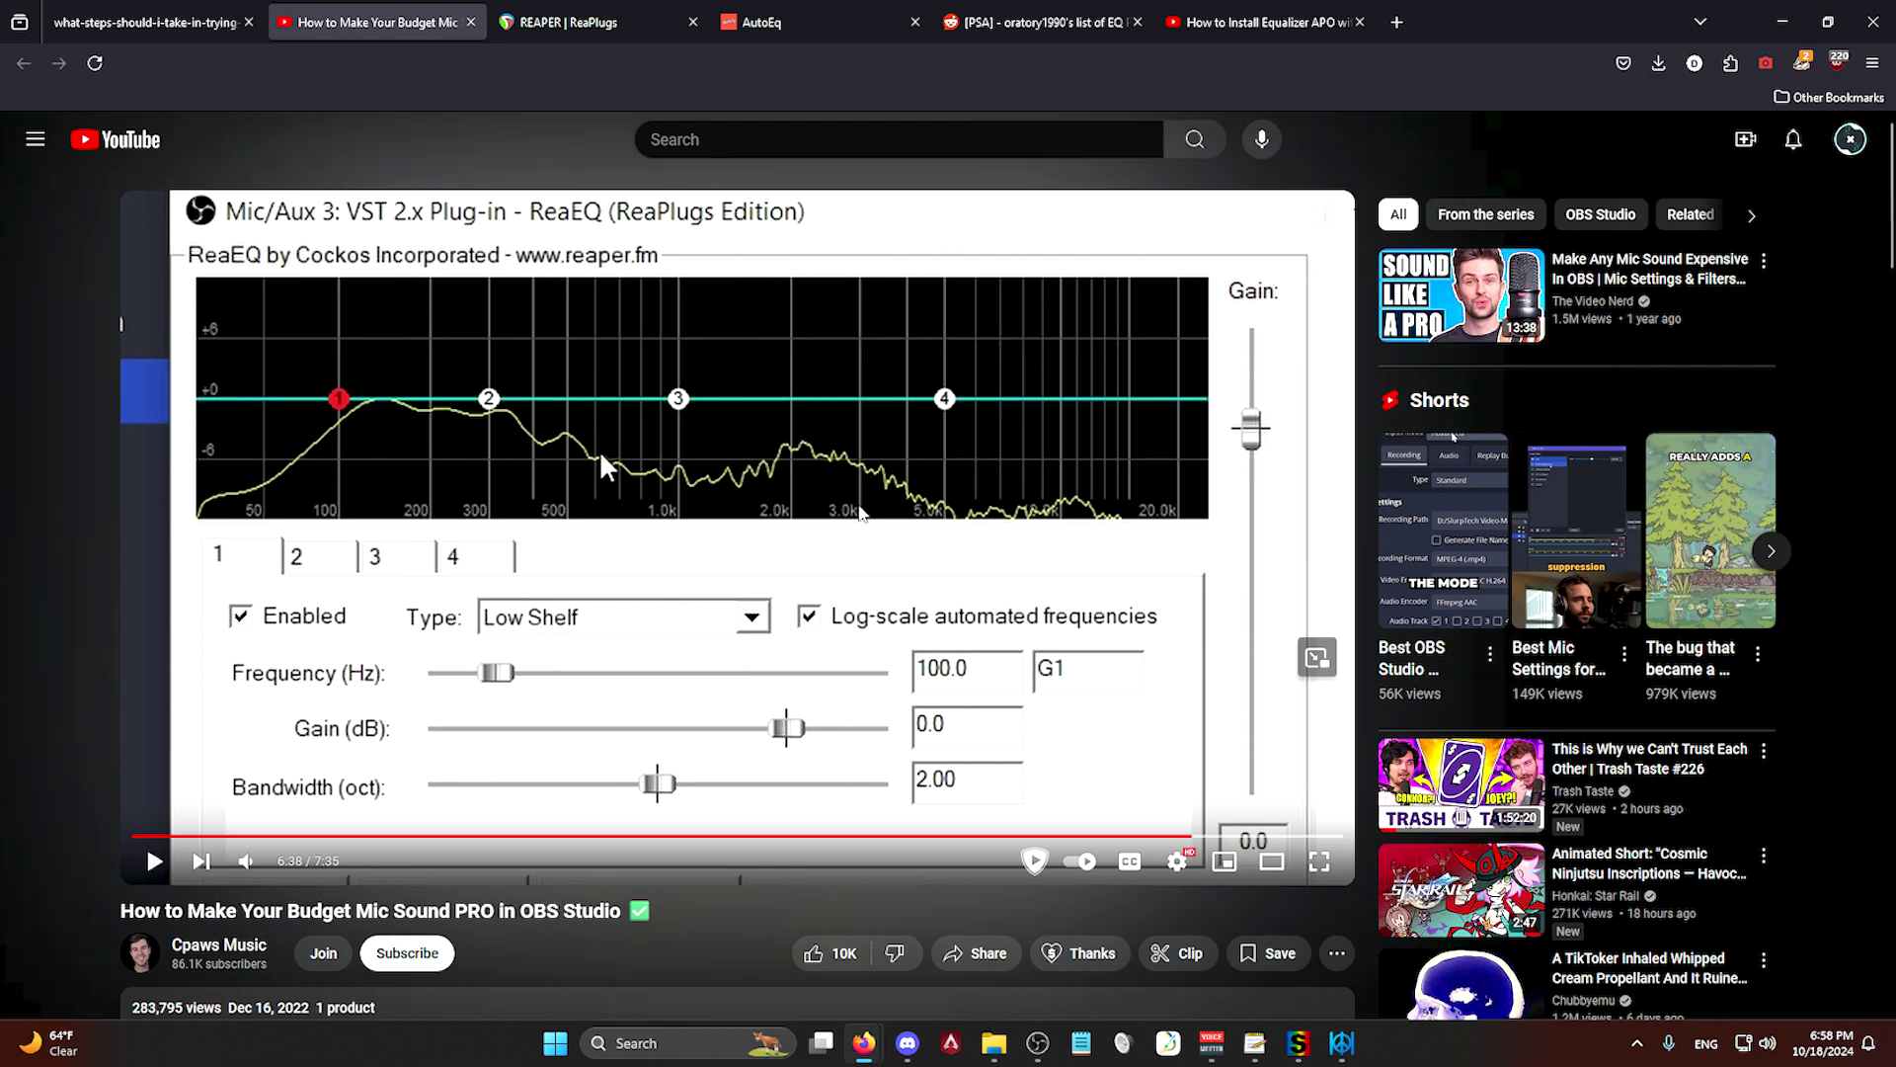
key("alt+Tab")
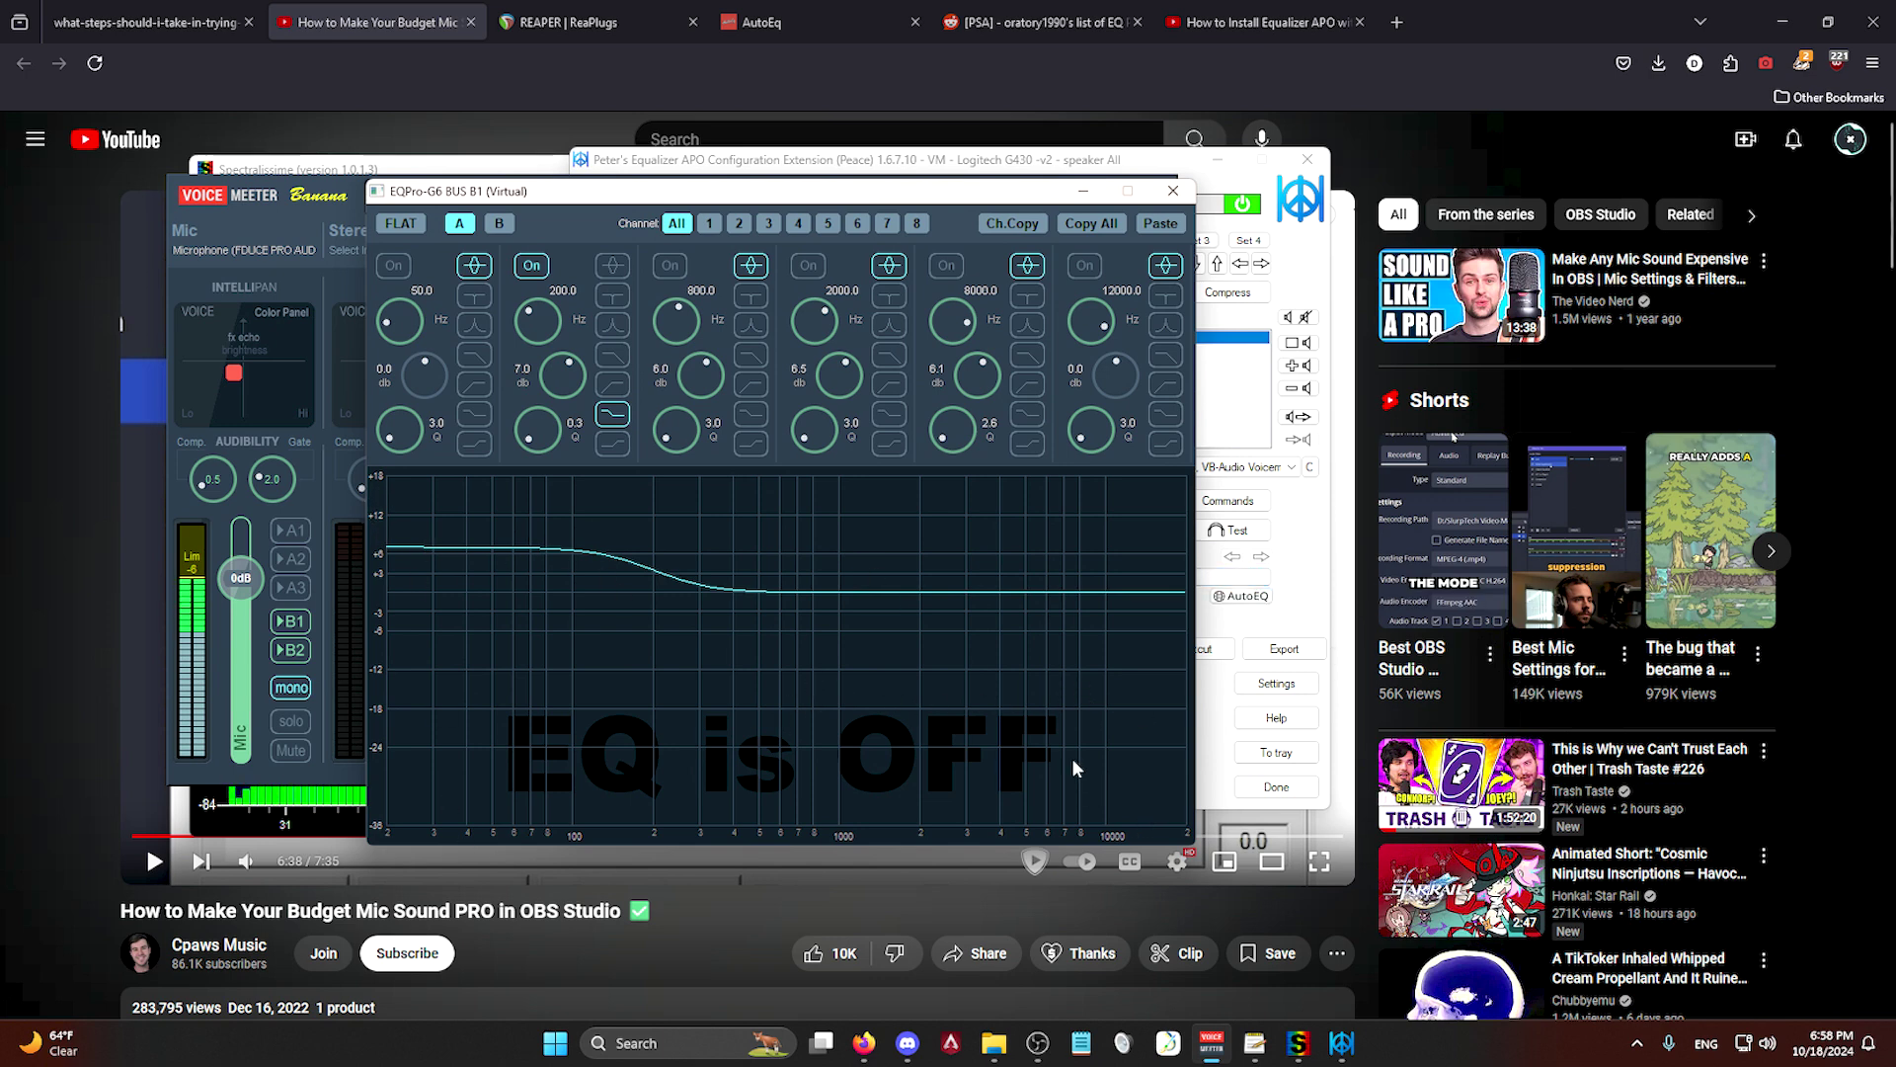
left_click(677, 857)
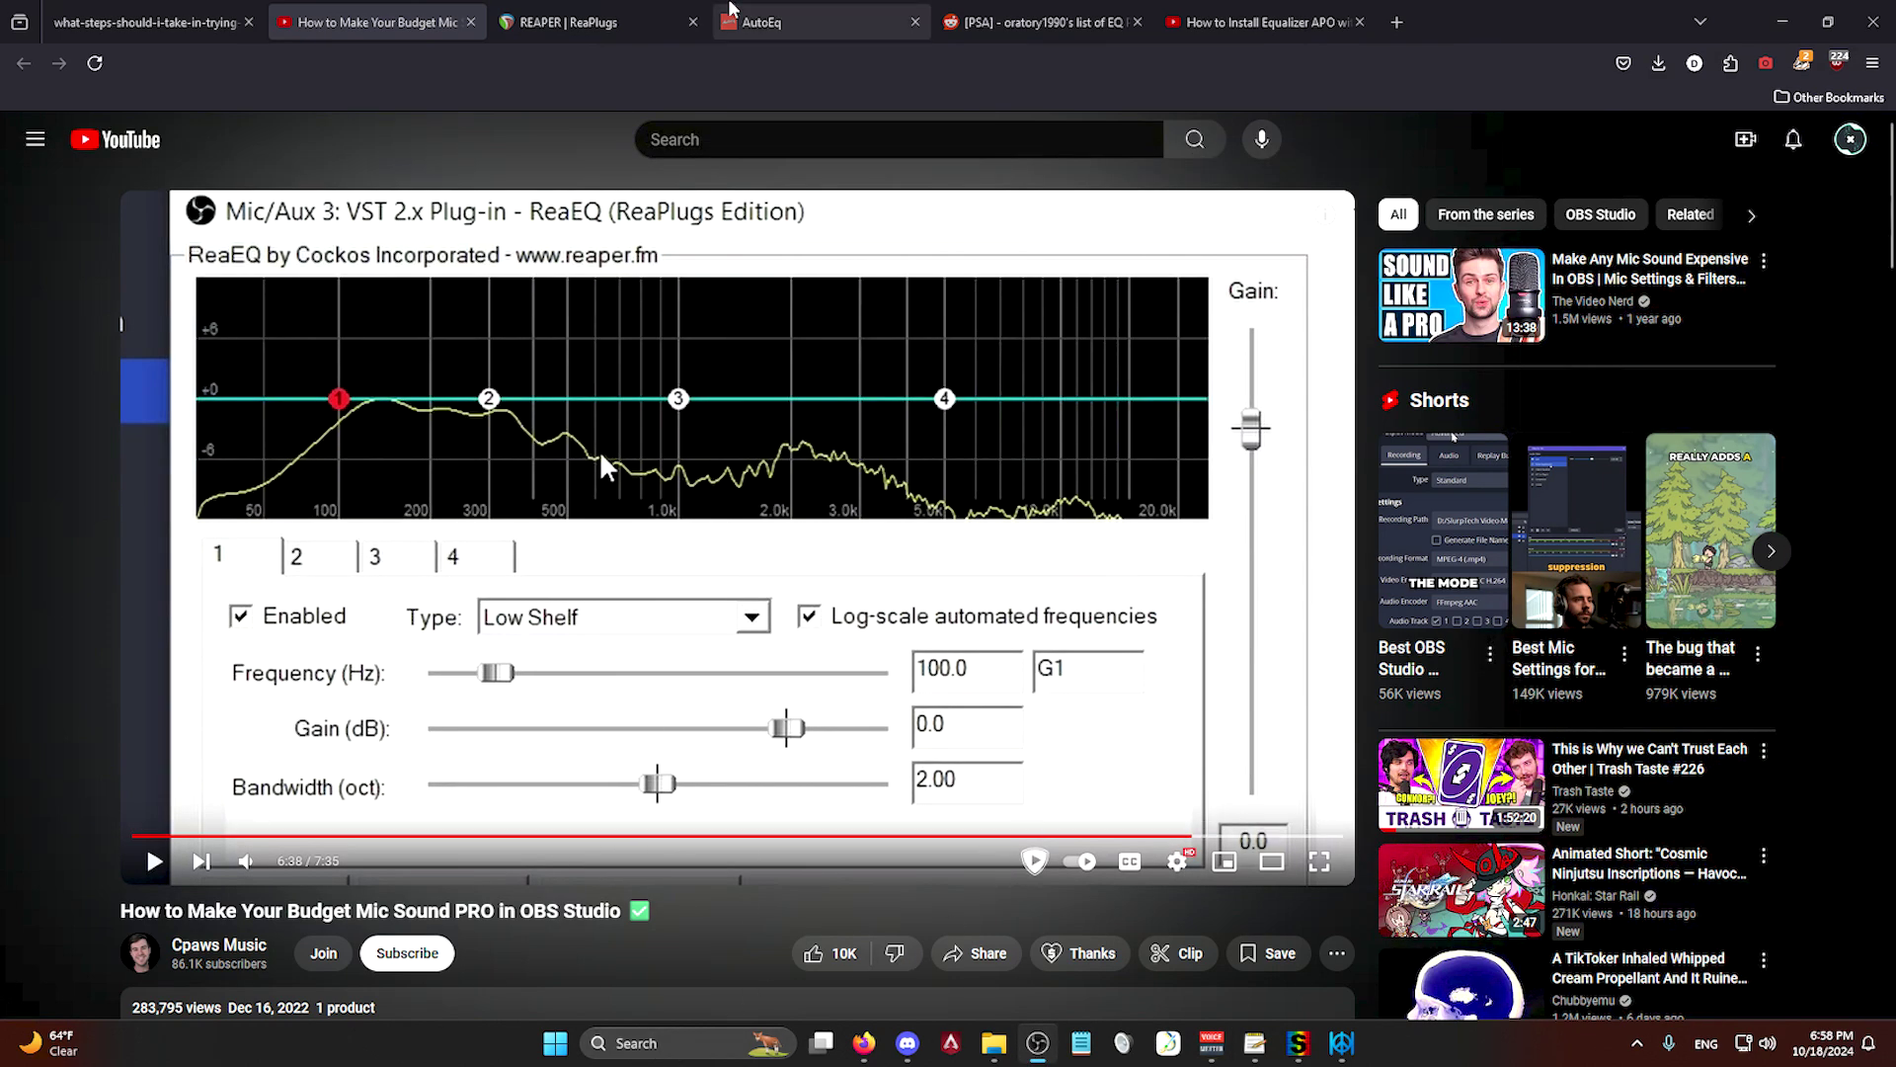
left_click(781, 22)
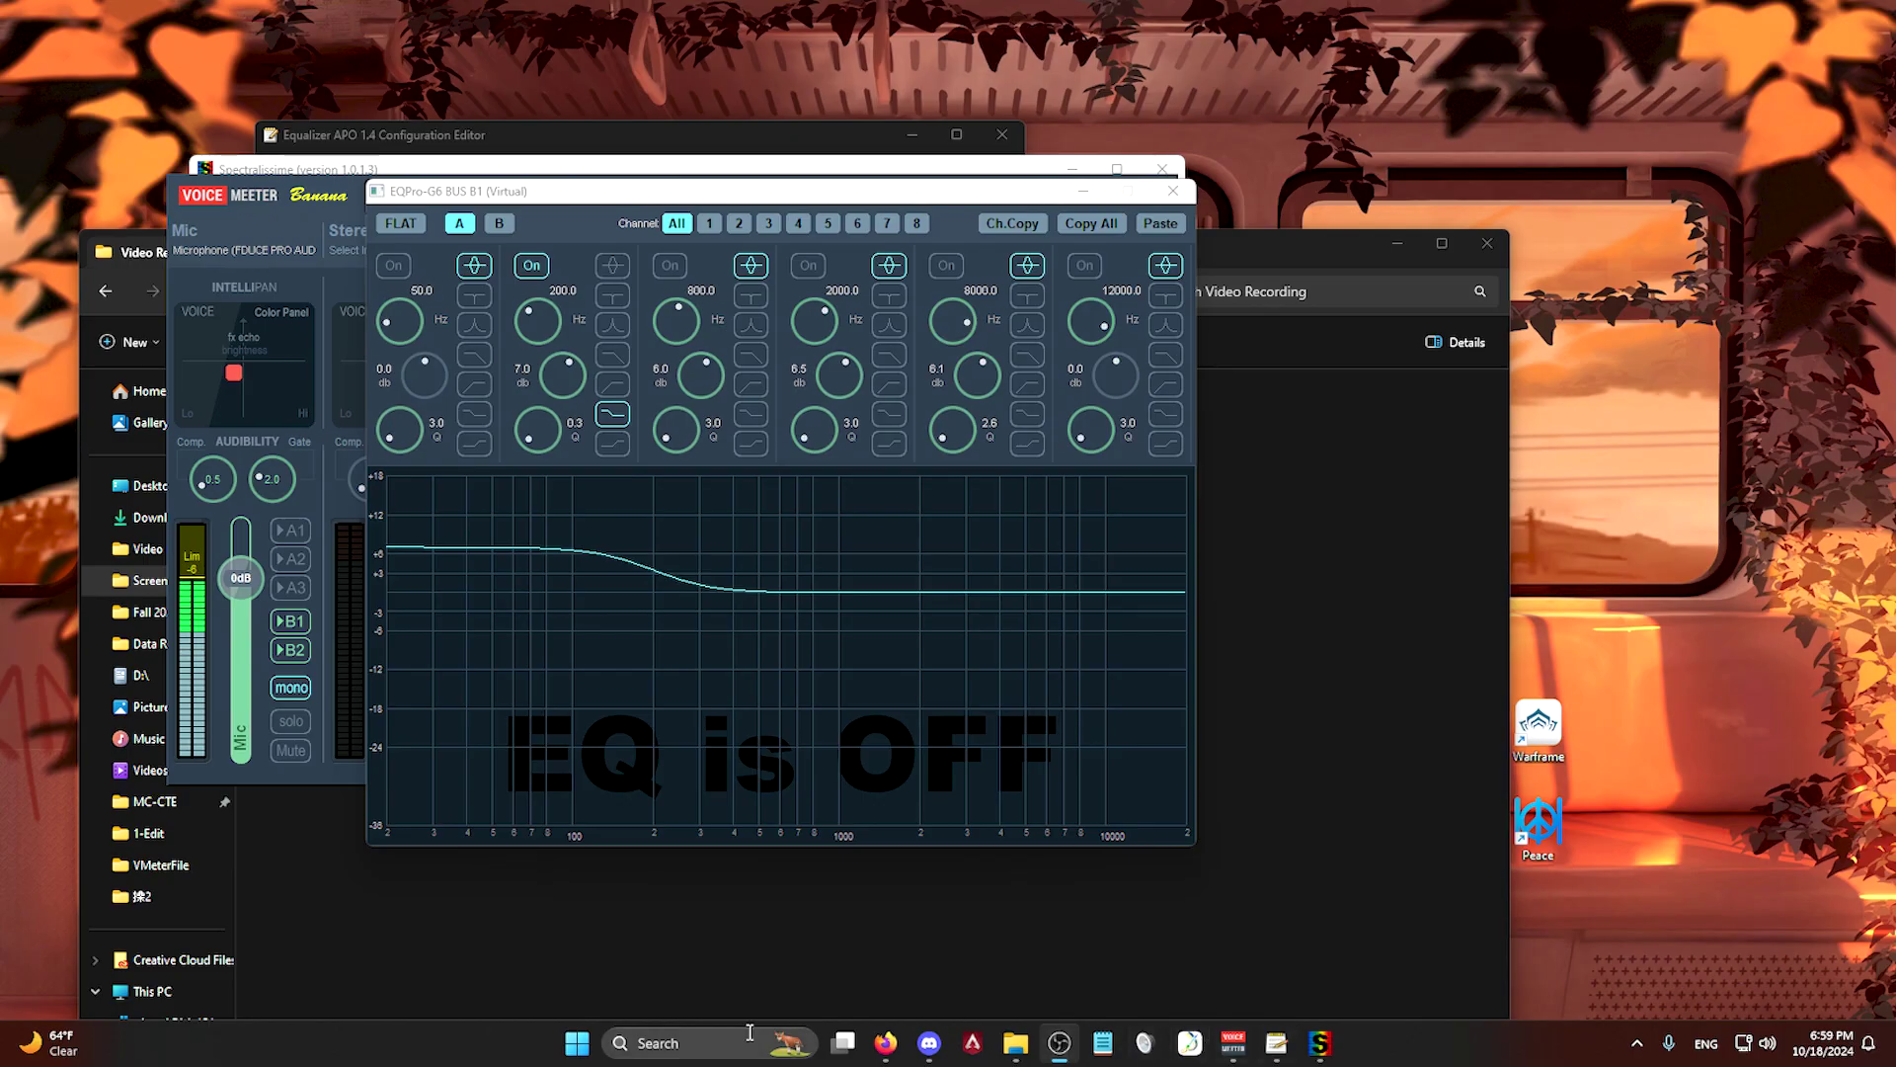
Step: Bring up Windows search to look for Peace
left_click(749, 1037)
Step: Search for 'peace', launch it with the Full interface, and open its equalizer window from the tray
type("peace")
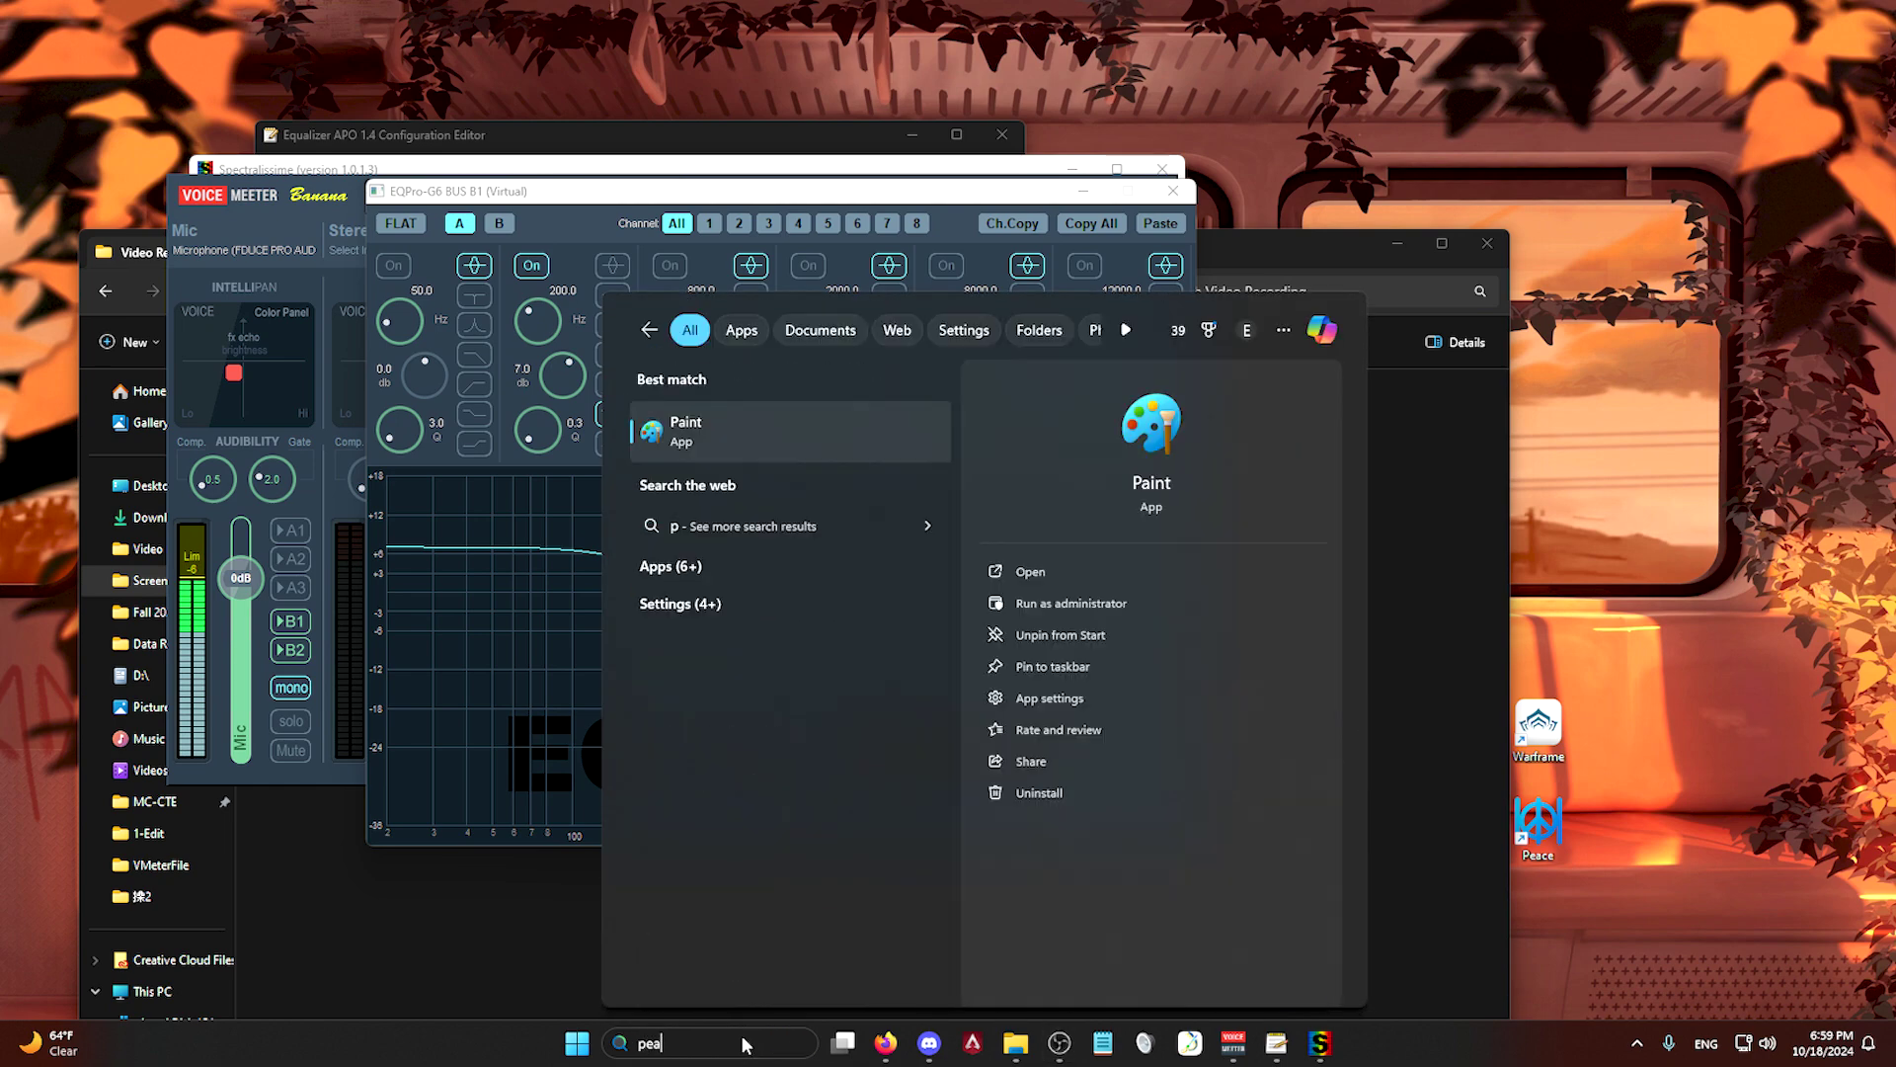
left_click(756, 441)
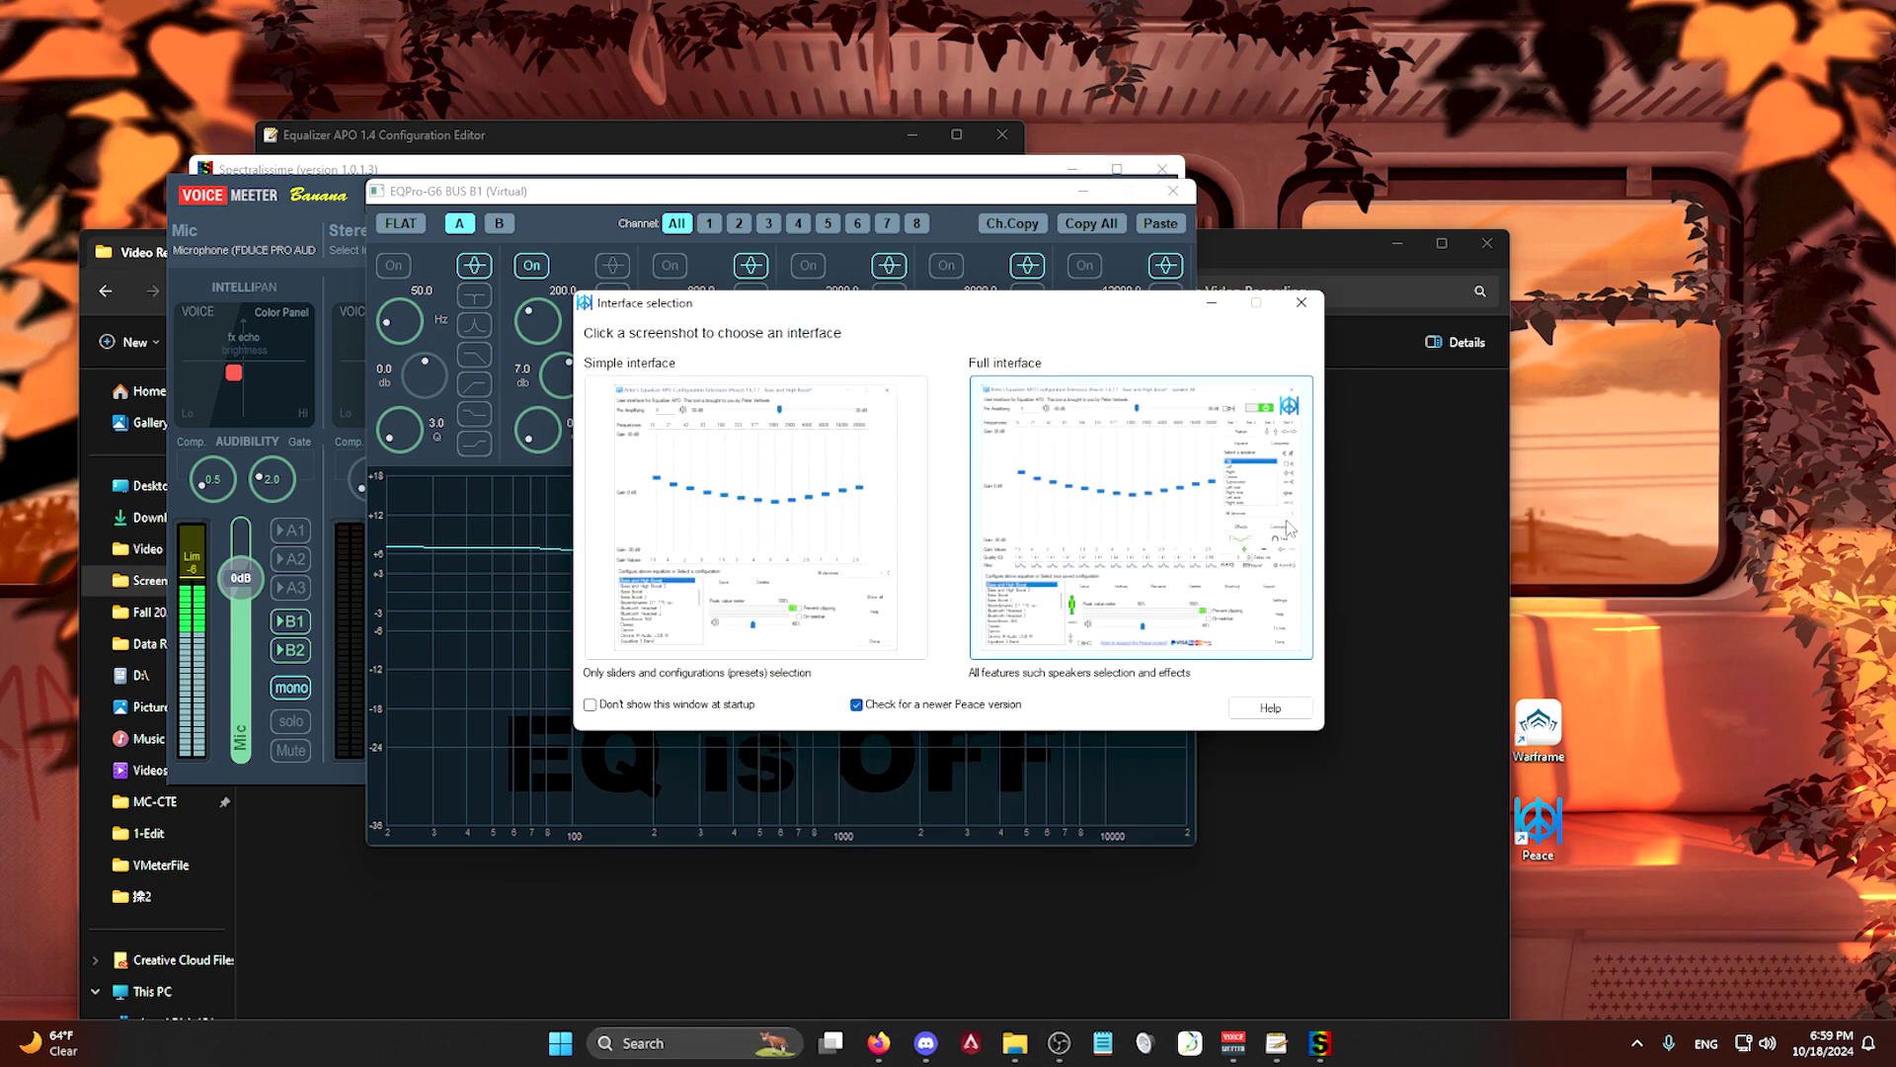
left_click(1284, 523)
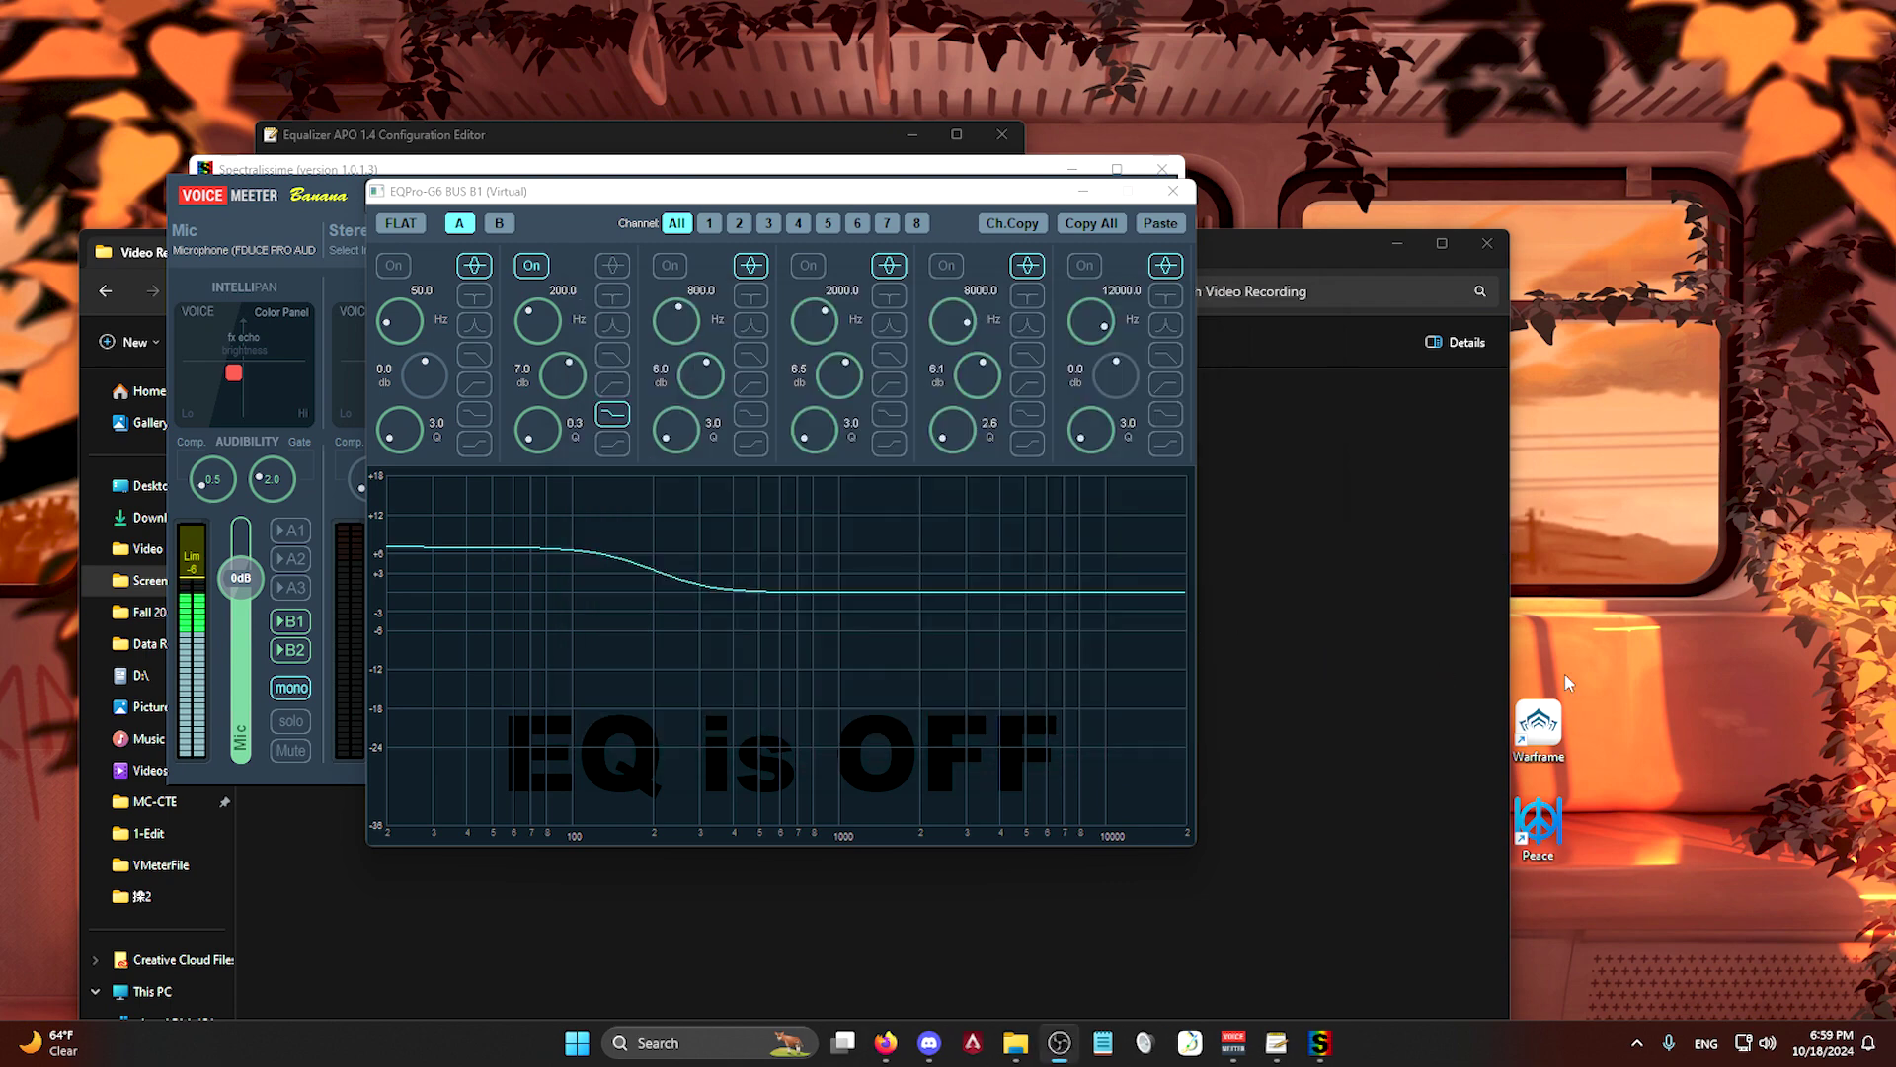
left_click(1635, 1042)
left_click(1583, 975)
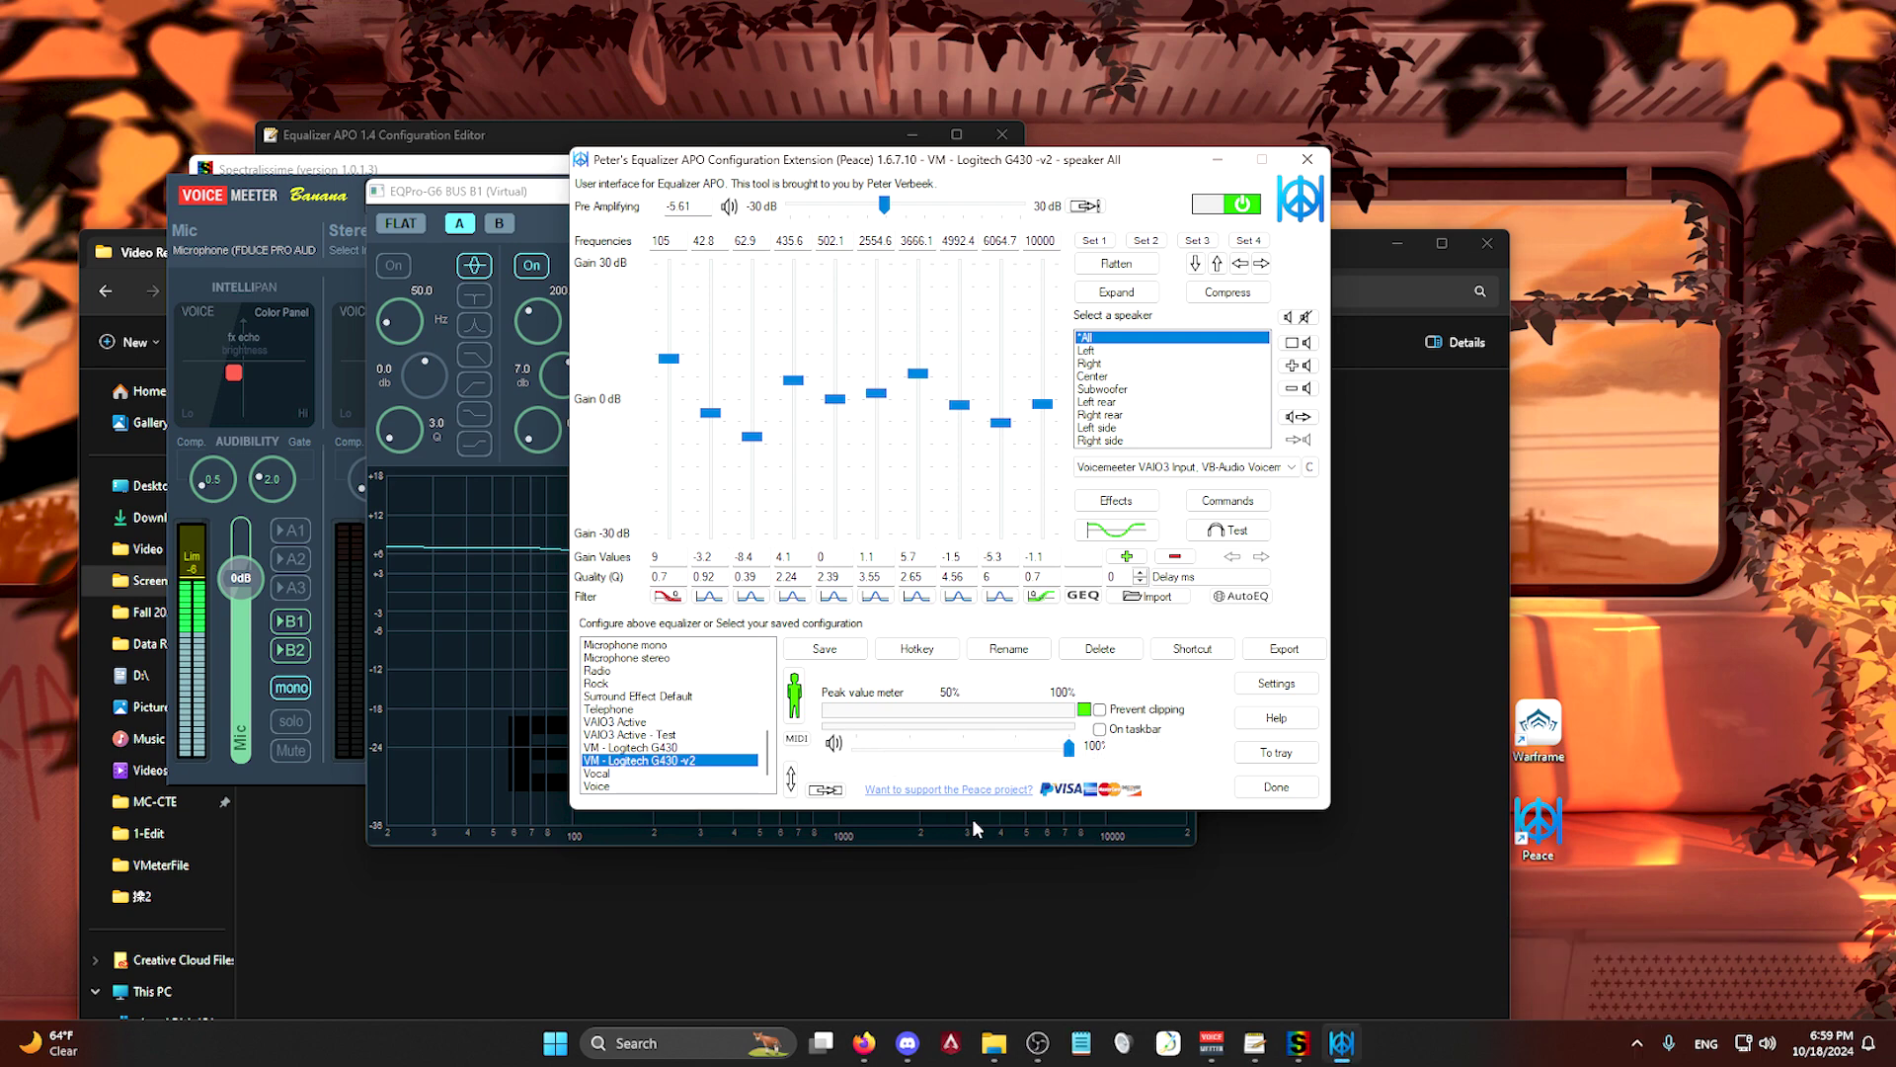
left_click(795, 696)
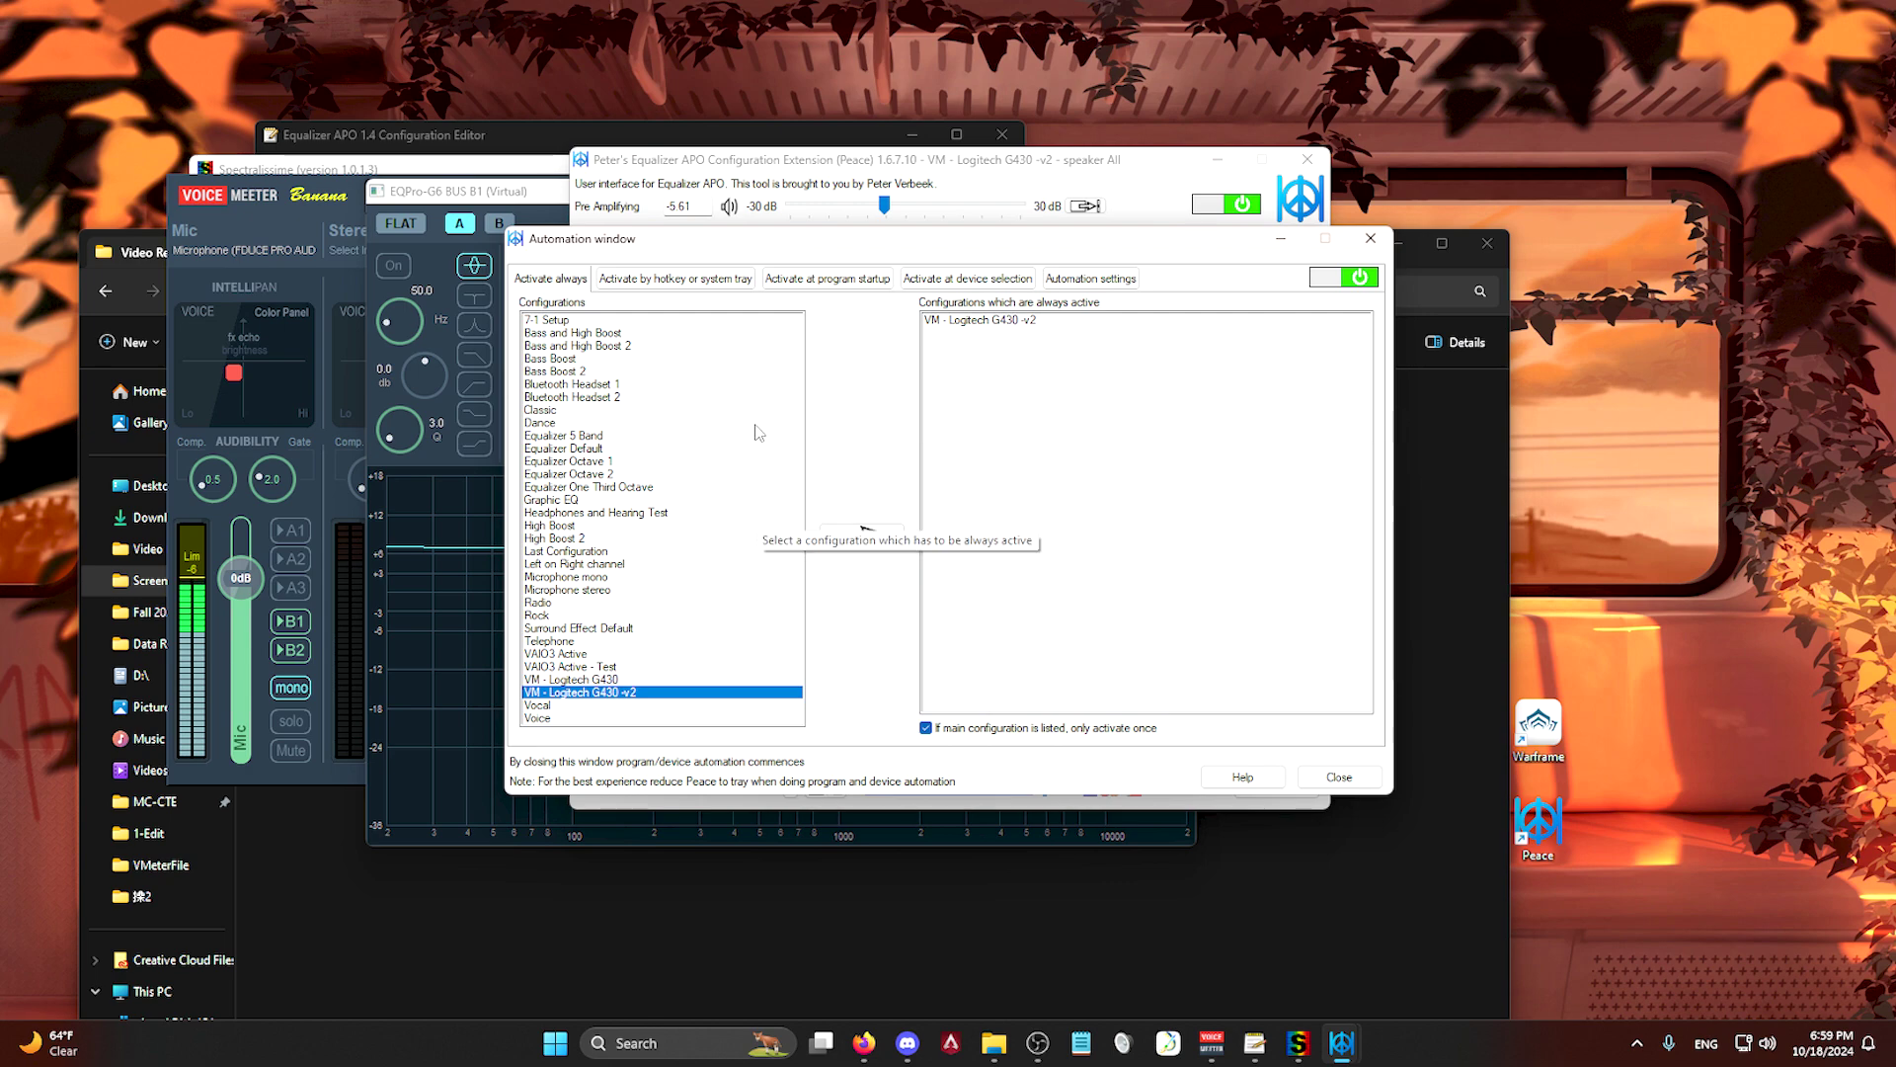
left_click_drag(889, 251, 1410, 465)
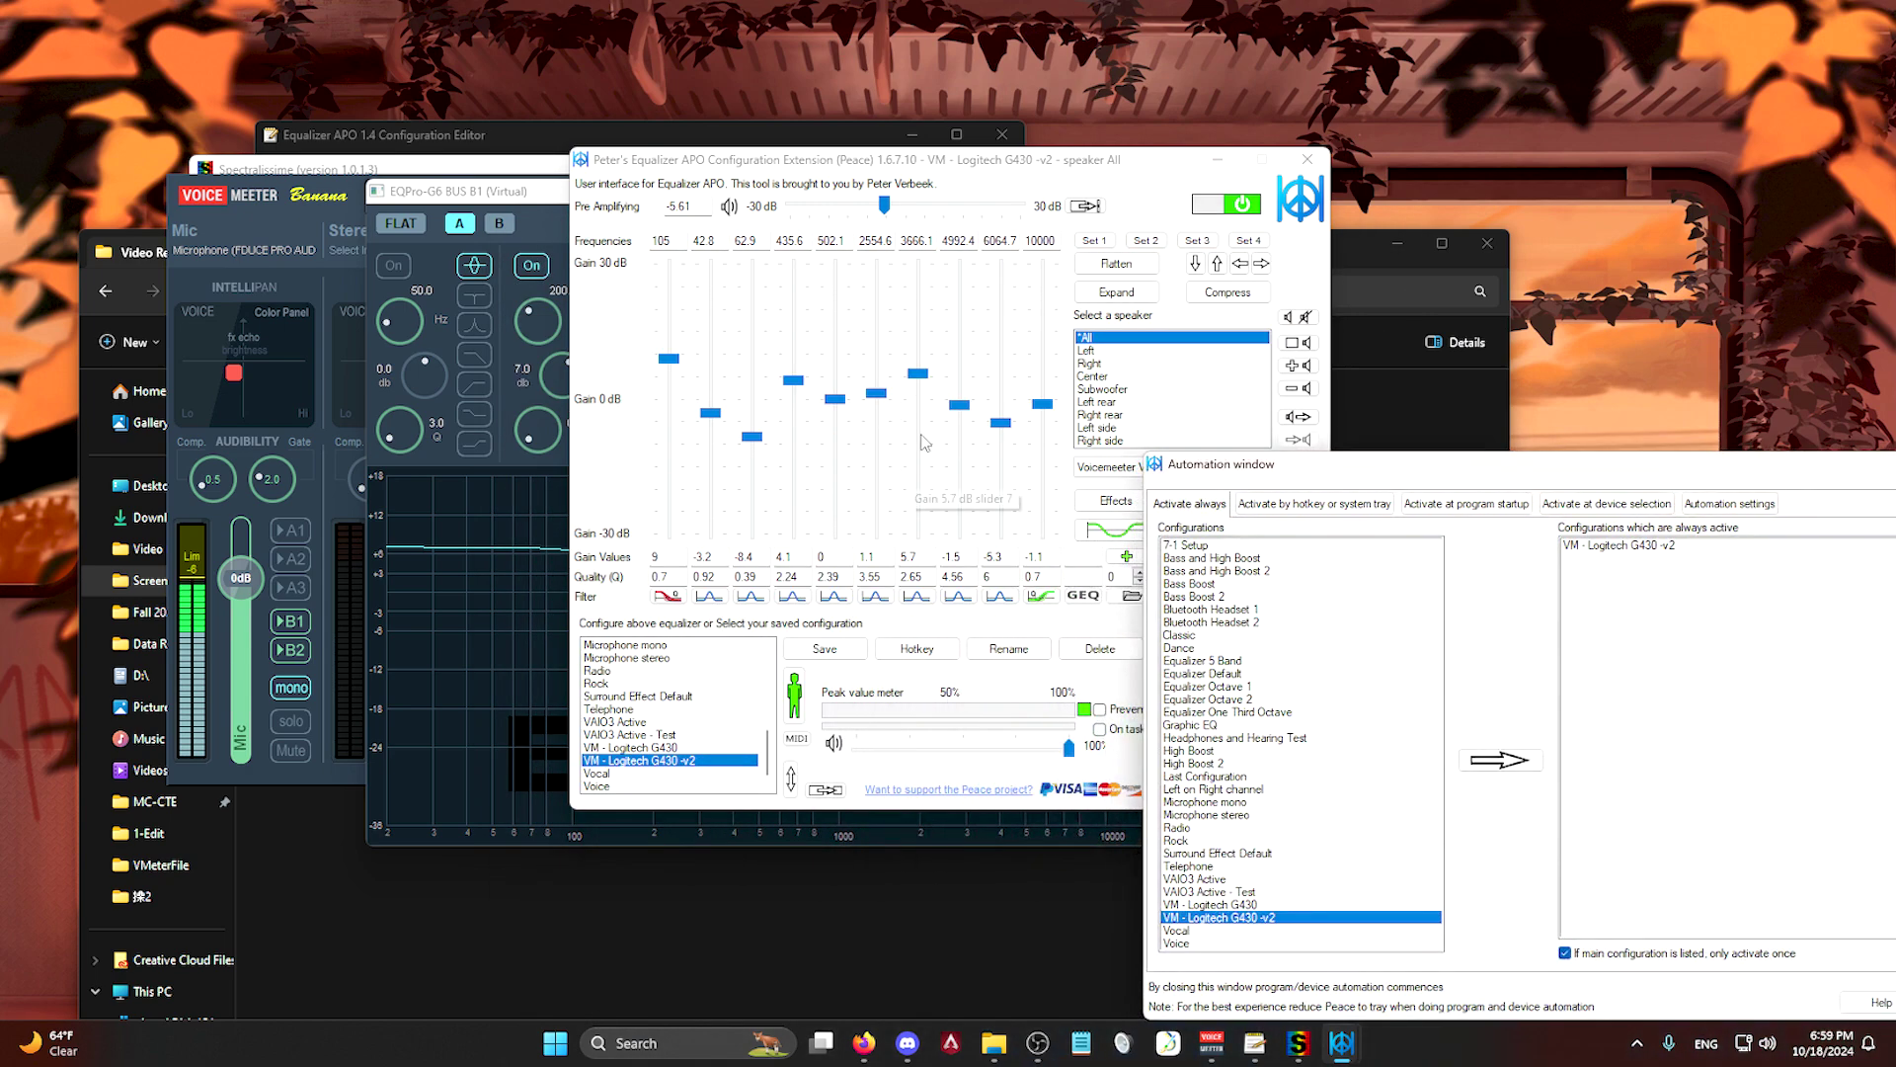
left_click_drag(1493, 466, 751, 230)
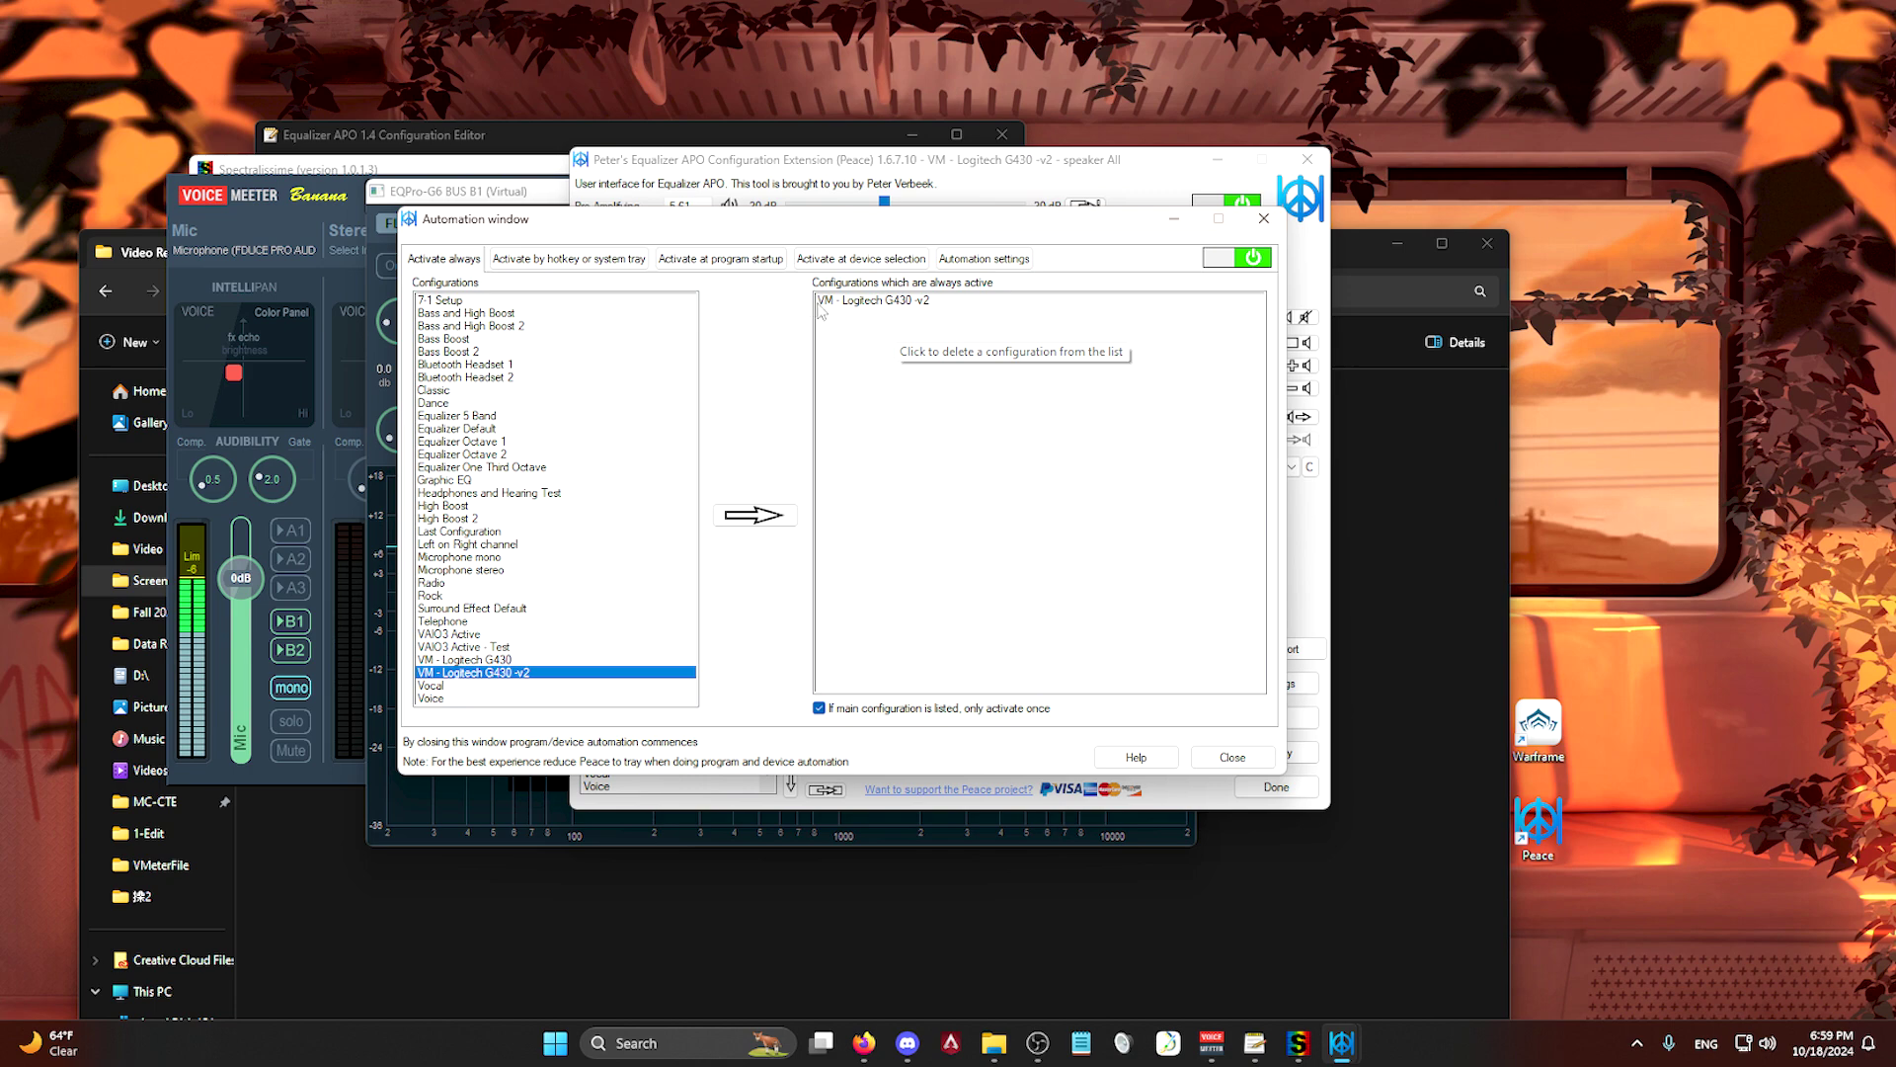
left_click_drag(819, 218, 669, 264)
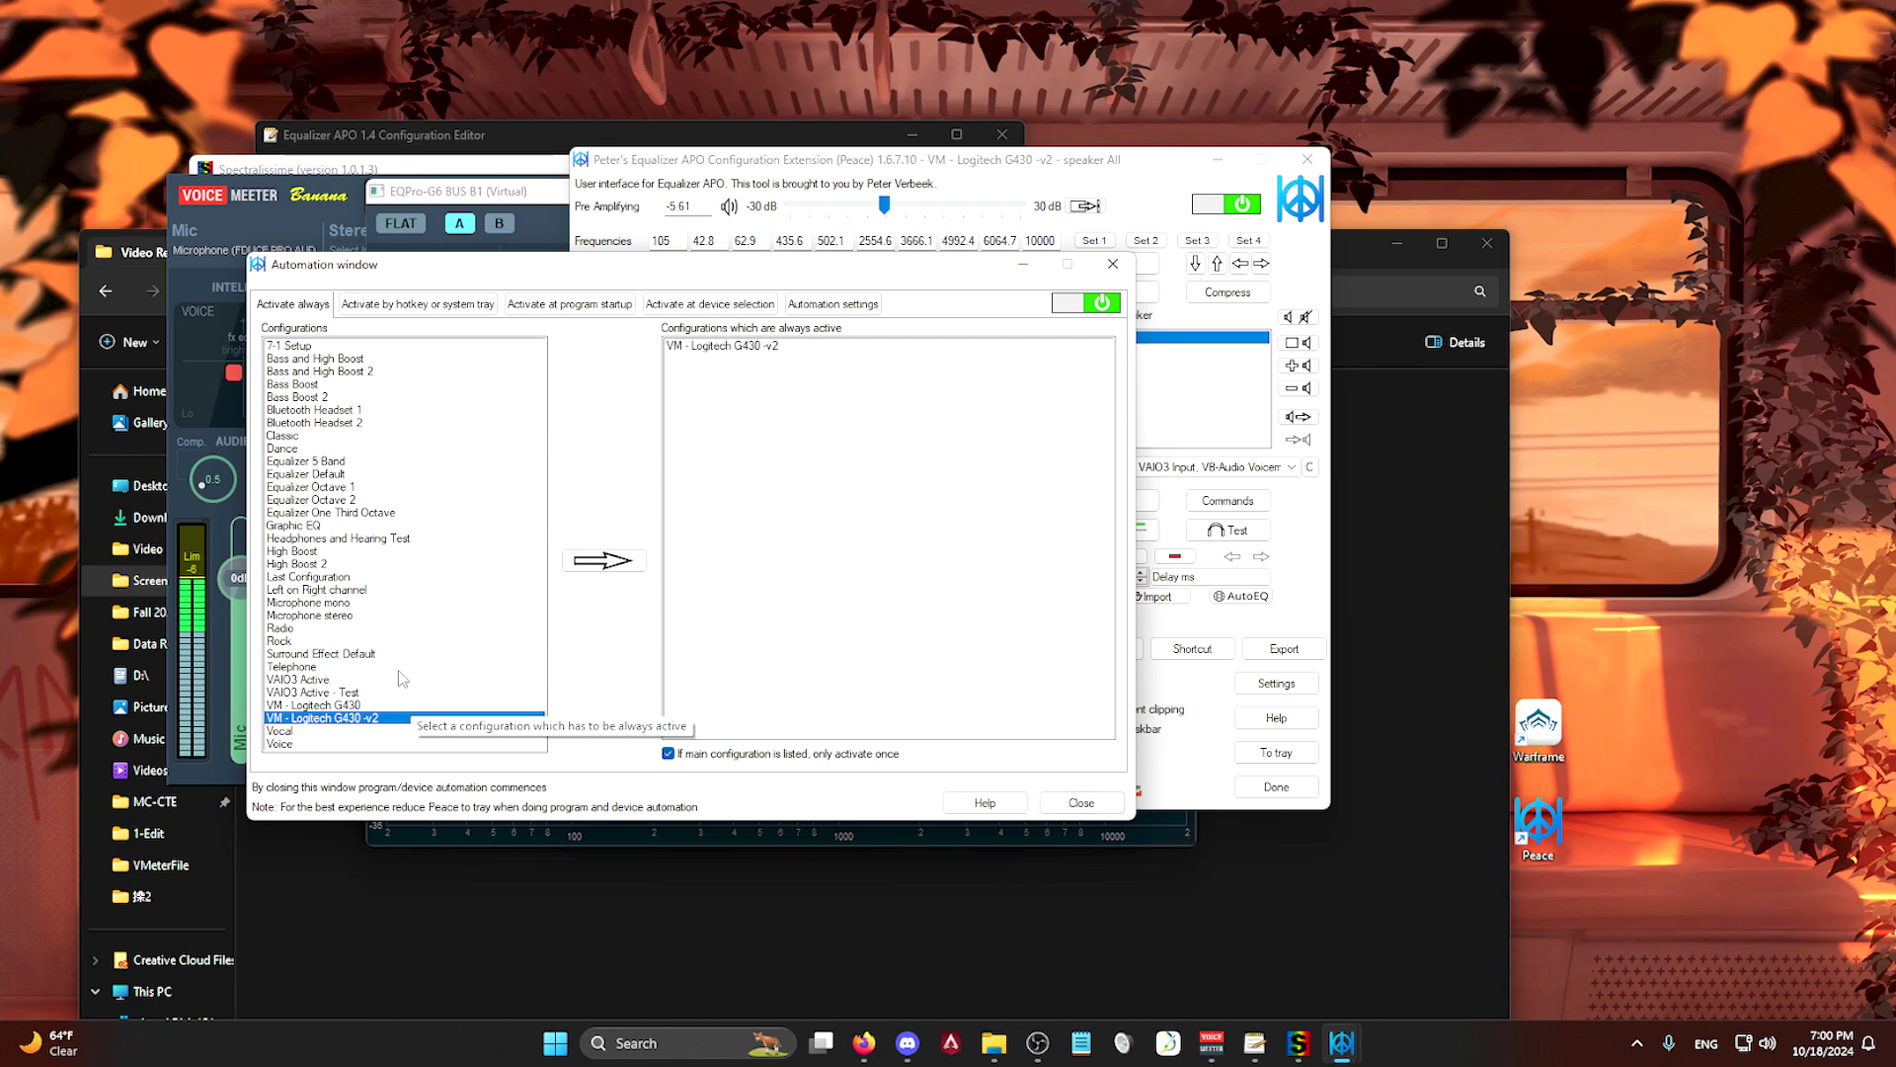
left_click(1082, 802)
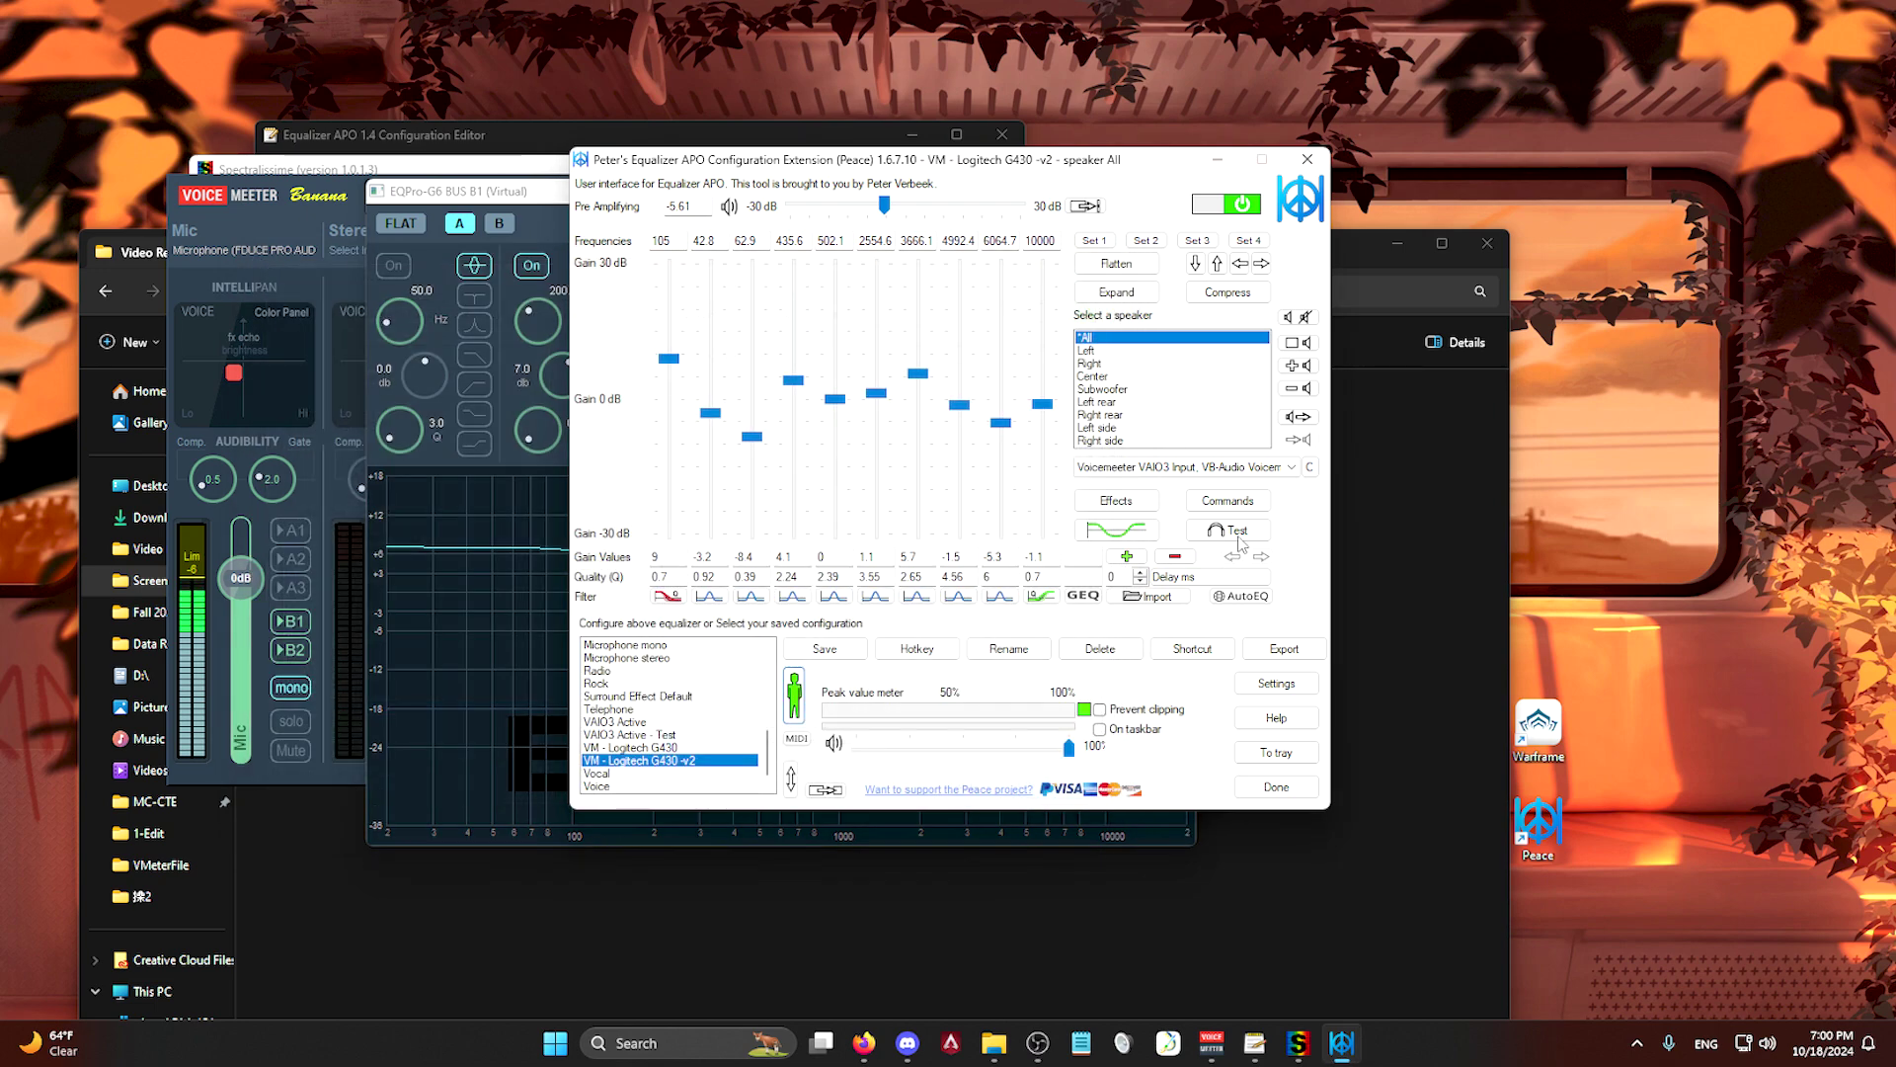